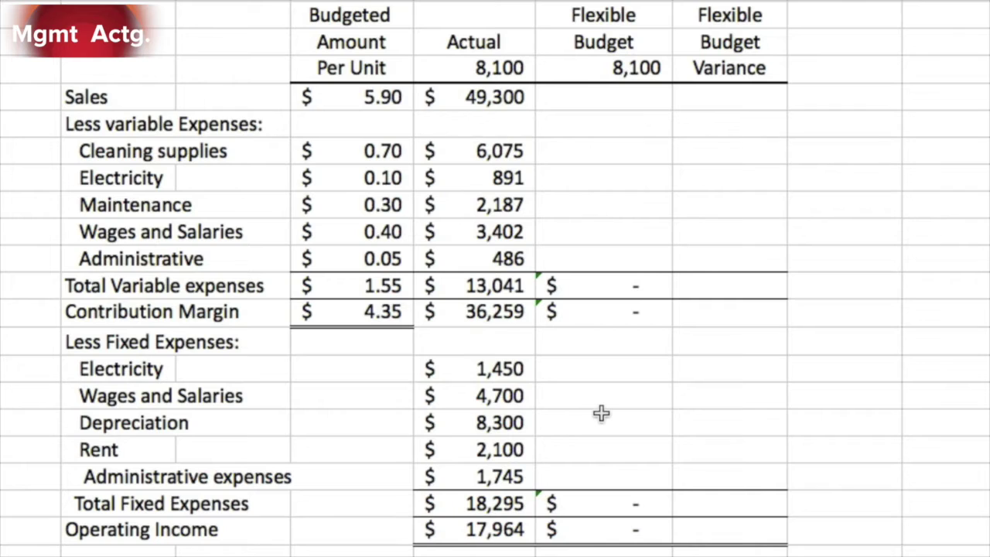
Enter the formula =H8*$J$7 for Sales in the Flexible Budget column
click(631, 105)
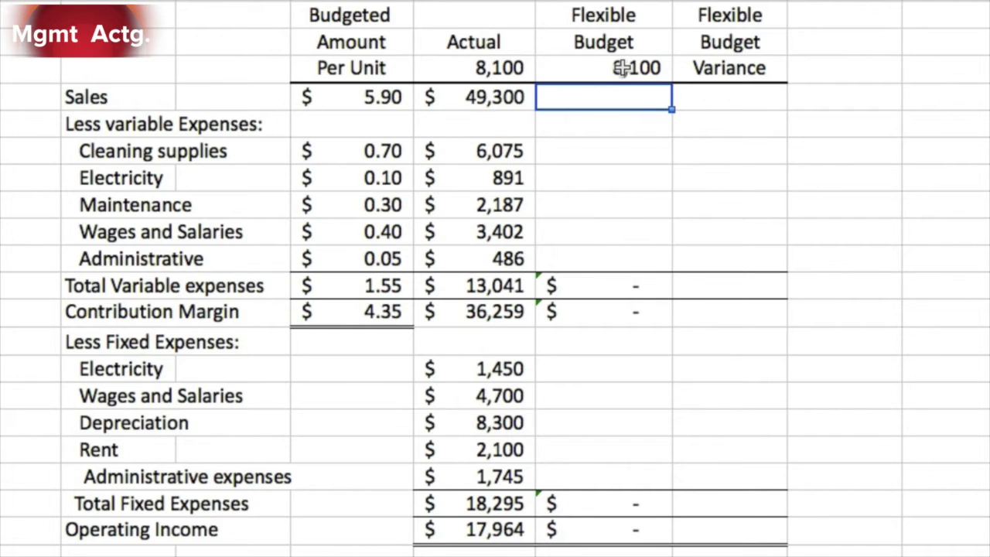
text(=)
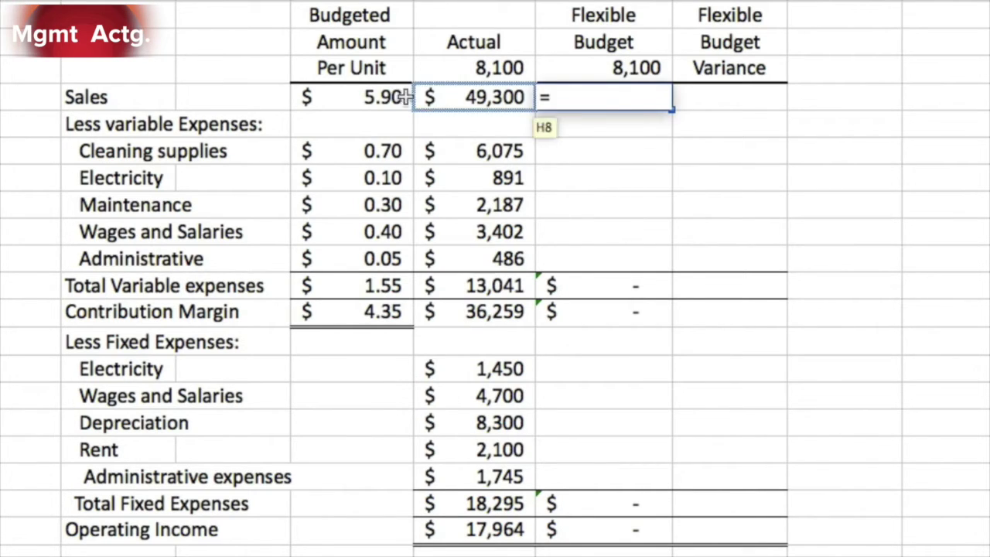
click(390, 96)
text(*)
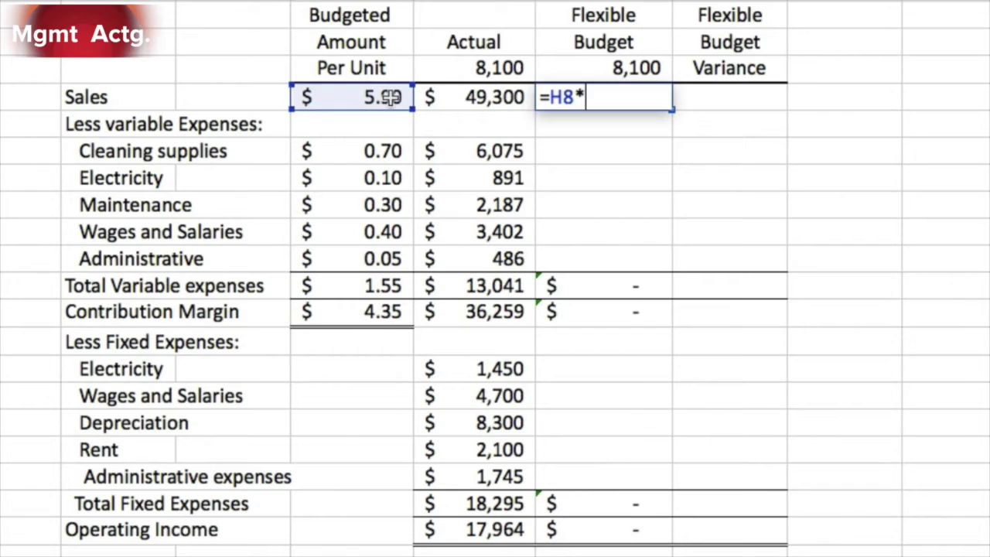
text($j$7)
key(Return)
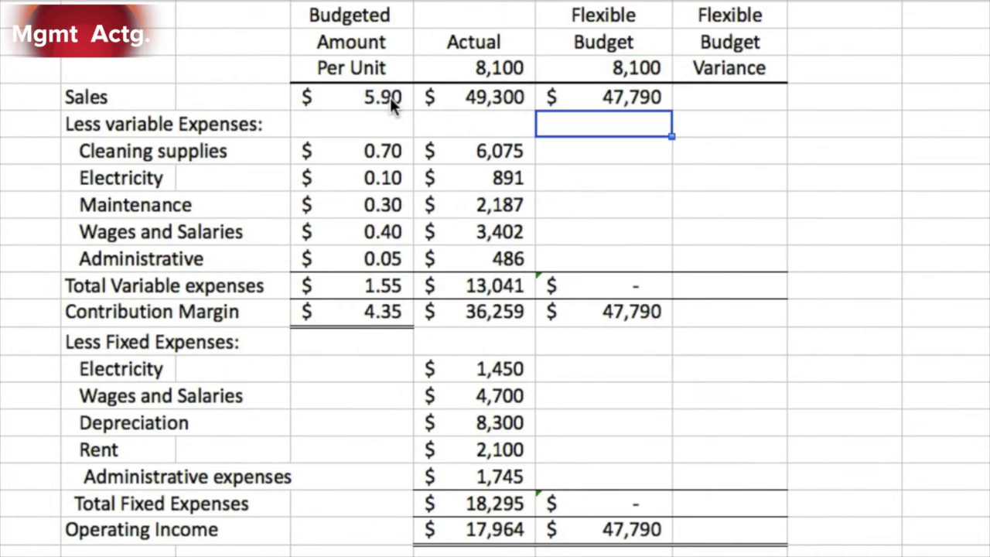
Fill the flexible budget Sales formula down through variable Administrative expense and clear the copy in the Less variable Expenses row
click(607, 98)
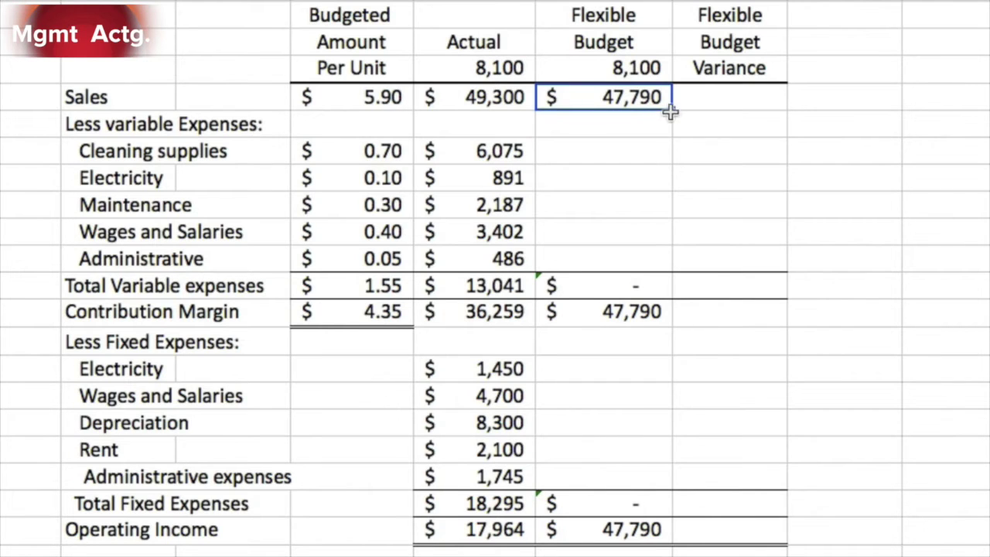
drag(671, 110, 672, 260)
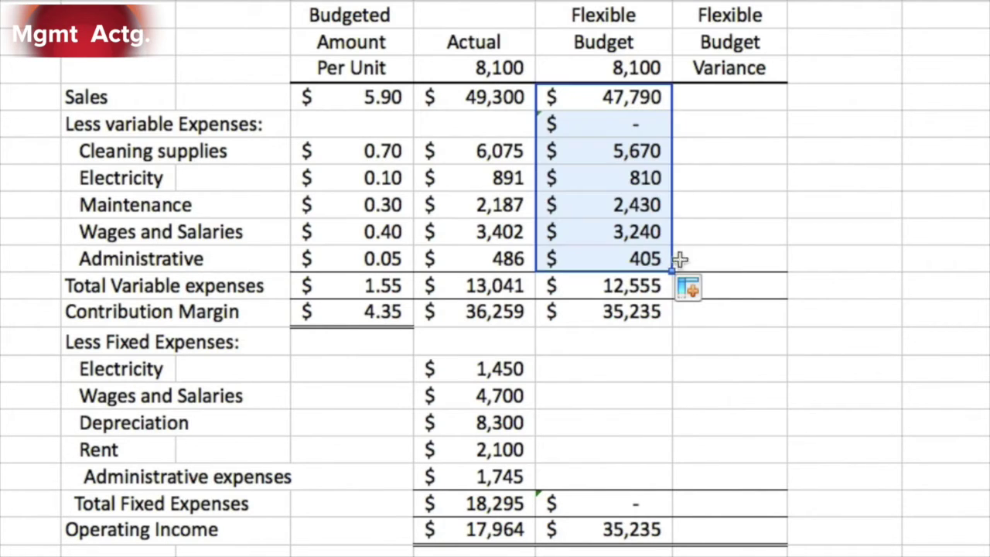
click(642, 128)
double_click(642, 128)
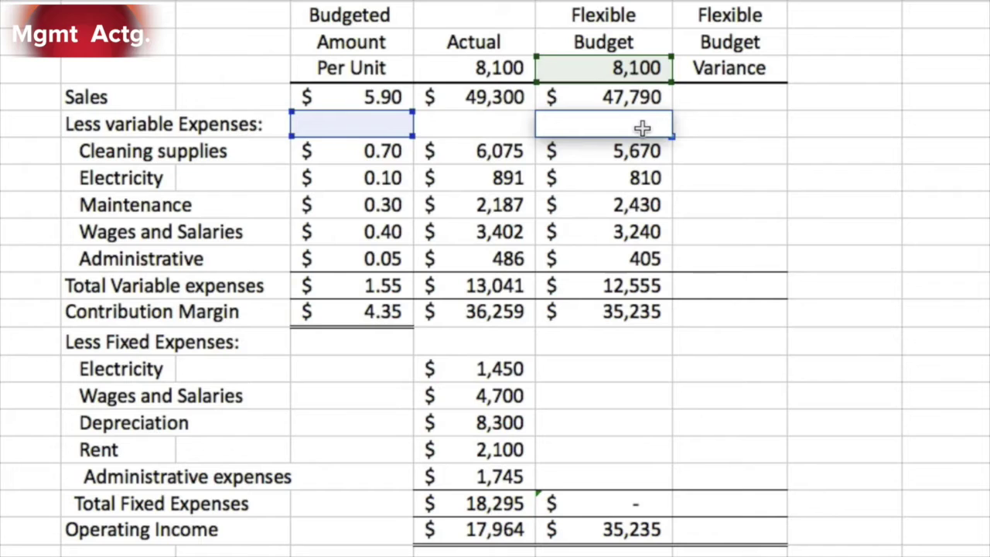
key(Escape)
key(Delete)
key(Return)
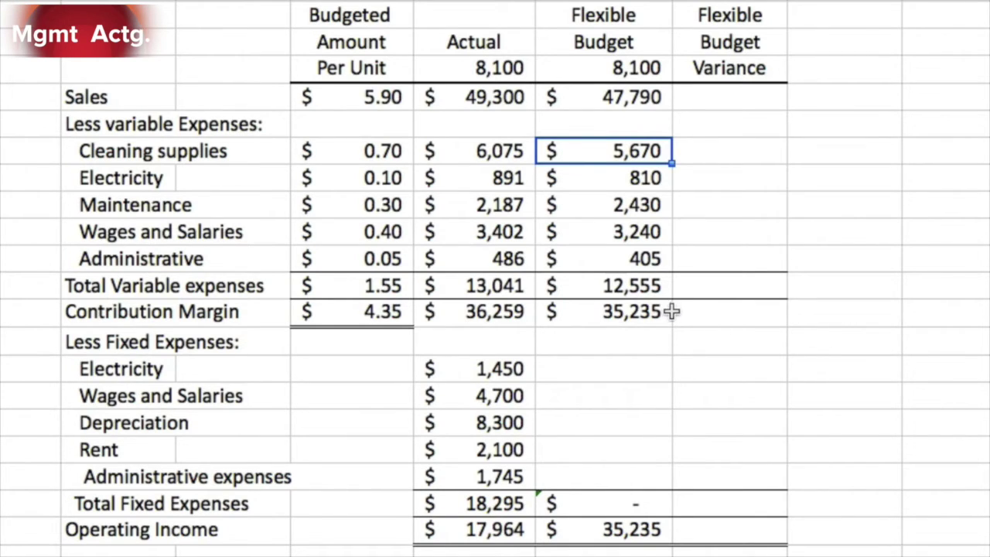
Enter the flexible budget fixed expenses for Electricity as 1400 and for Wages and Salaries as 4700
click(636, 361)
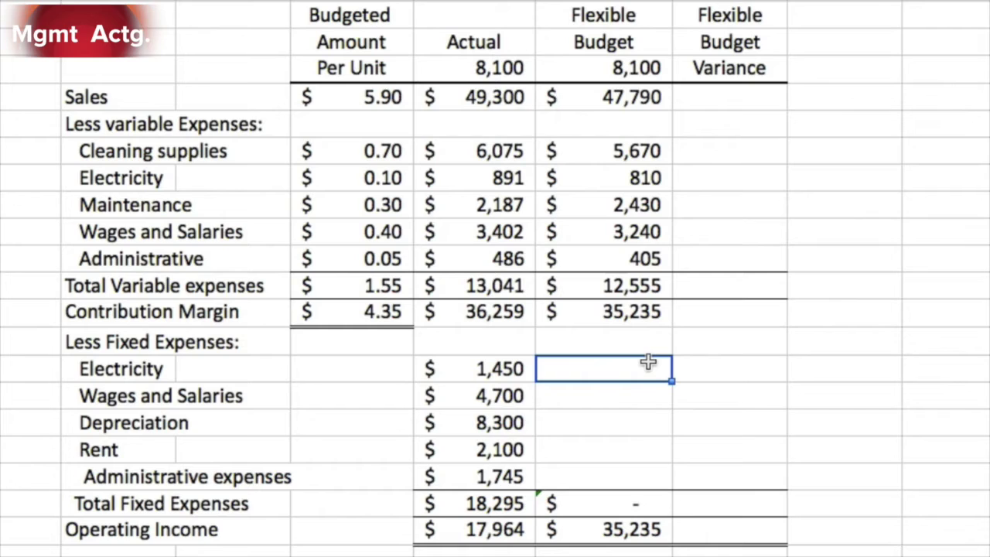
text(144)
key(BackSpace)
key(BackSpace)
text(400)
key(Return)
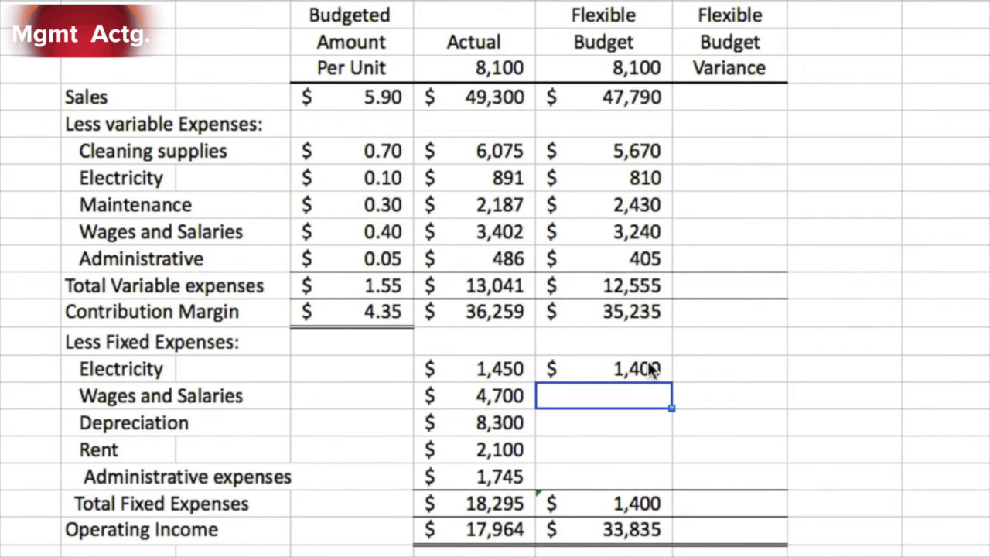
text(4700)
key(Return)
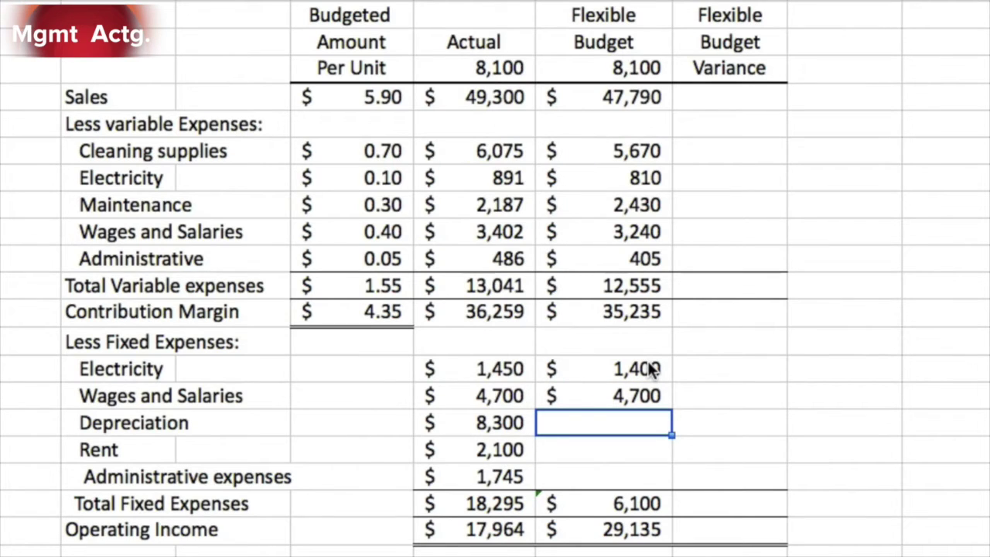
Enter the flexible budget fixed expenses for Depreciation as 8300, Rent as 2100 and Administrative expenses as 1800
text(8300)
key(Return)
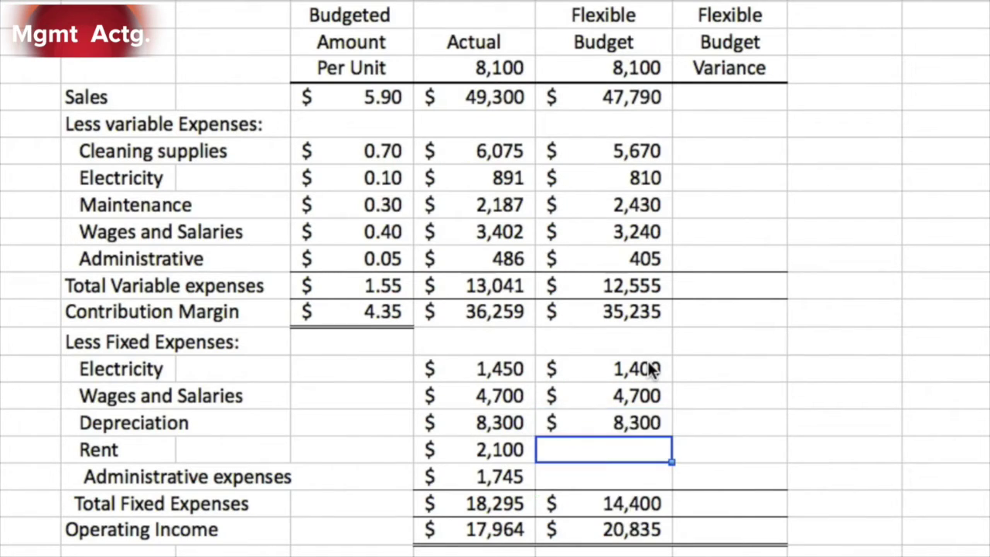
text(2100)
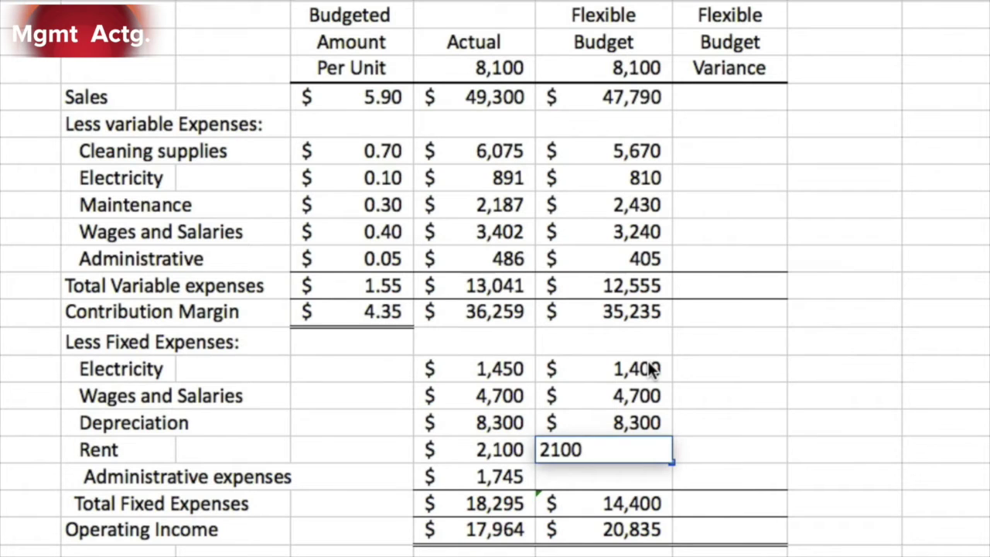
key(Return)
text(1800)
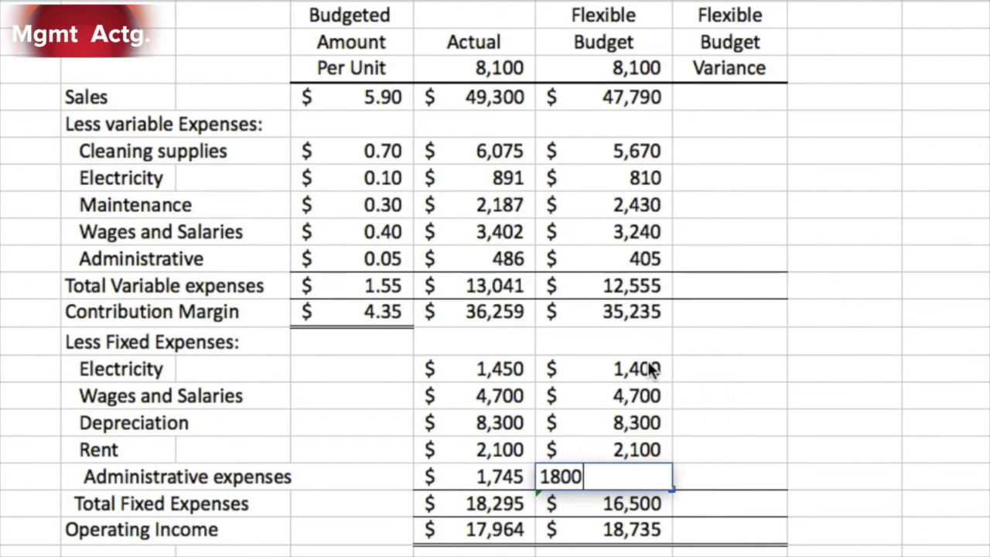
key(Return)
key(Down)
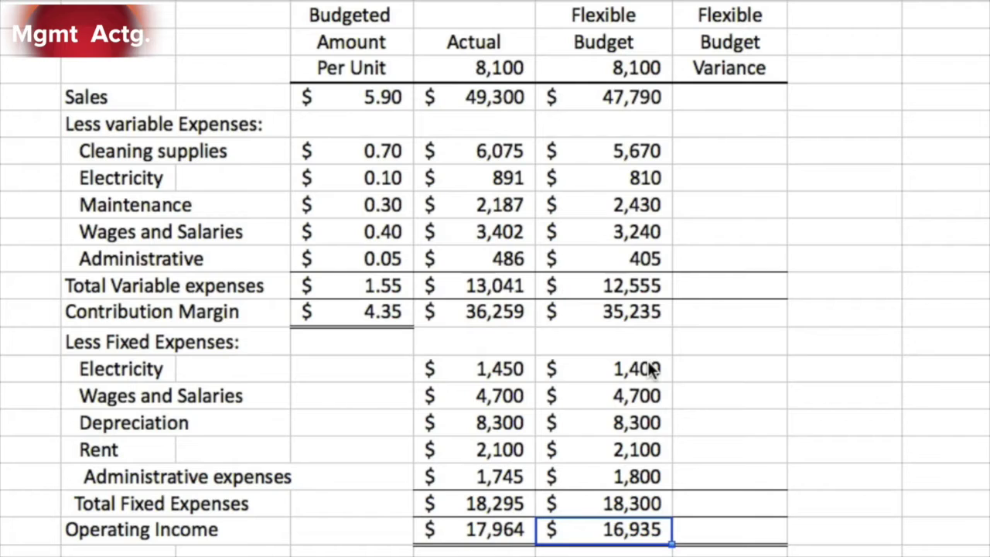
key(Up)
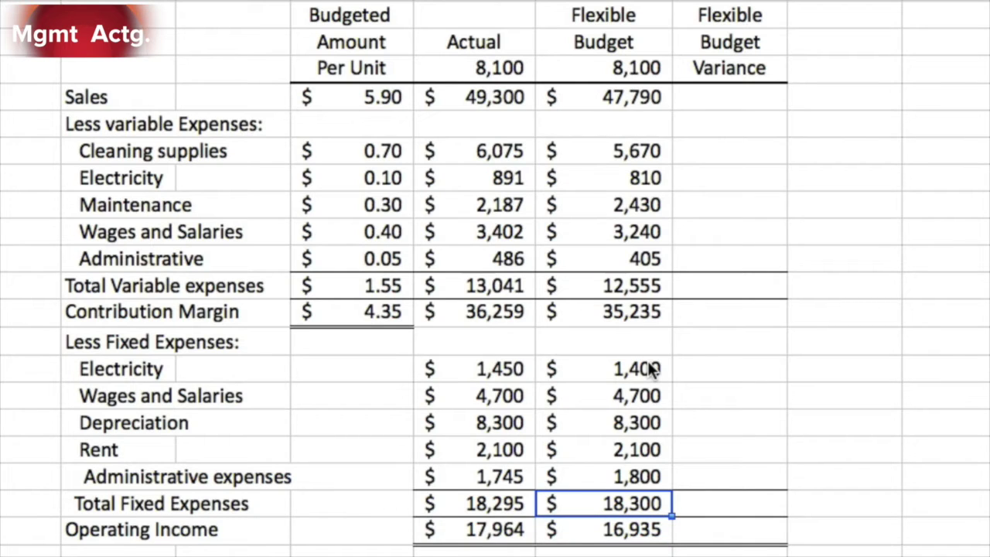
key(Down)
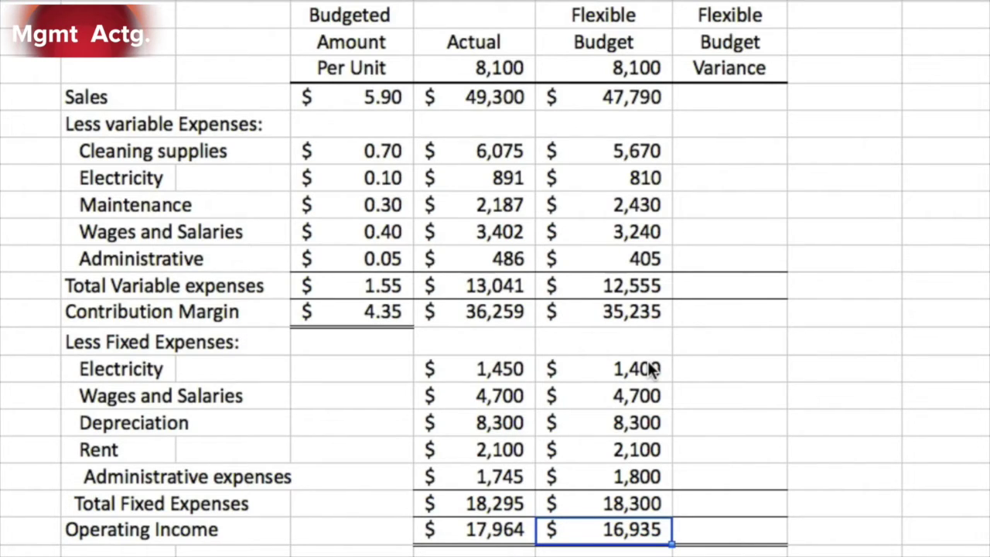
Calculate the Sales flexible budget variance by subtracting the flexible budget Sales amount from the actual Sales amount
key(Right)
key(Right)
key(Up)
key(Up)
key(Up)
key(Up)
key(Up)
key(Up)
key(Up)
key(Up)
key(Up)
key(Up)
key(Up)
key(Up)
key(Up)
key(Up)
key(Up)
key(Up)
key(Left)
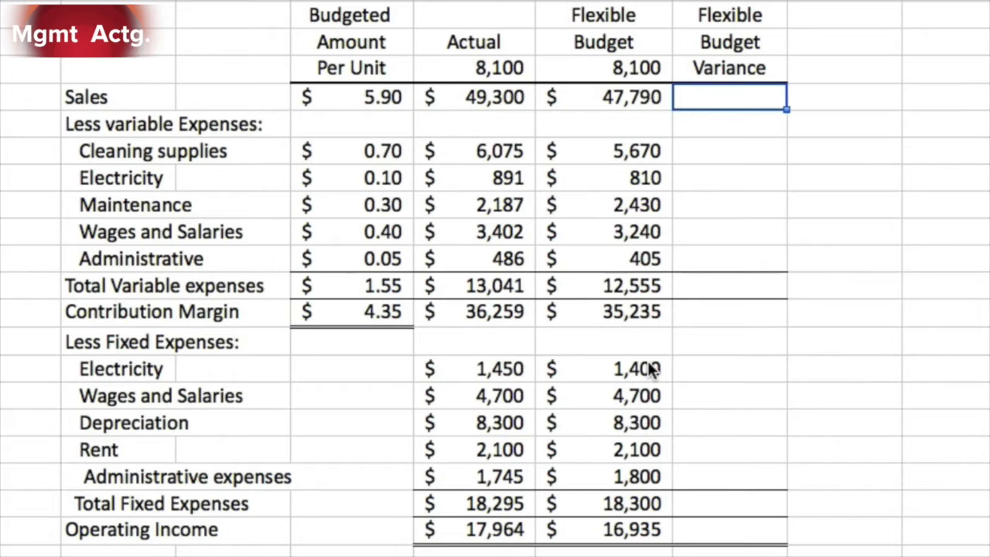
text(=)
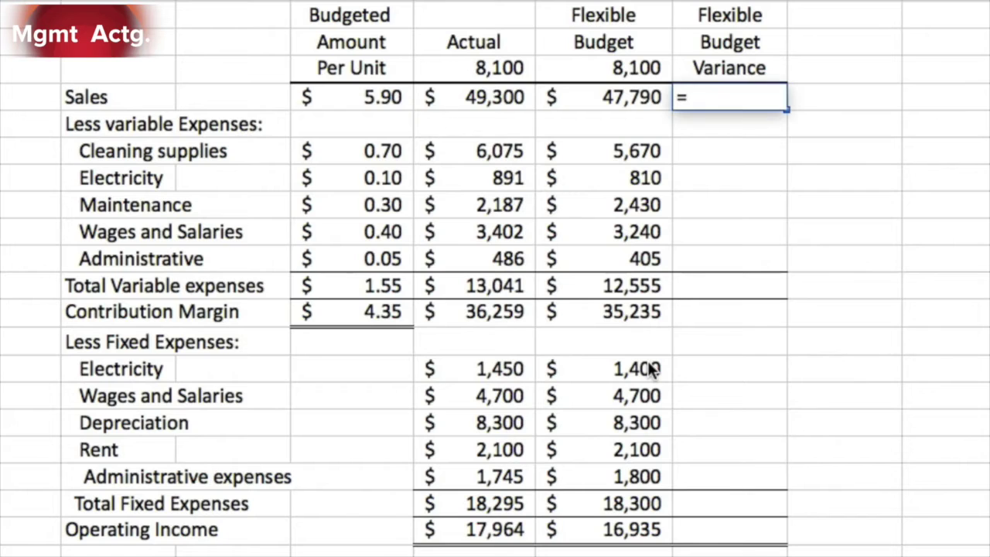
click(506, 103)
text(-)
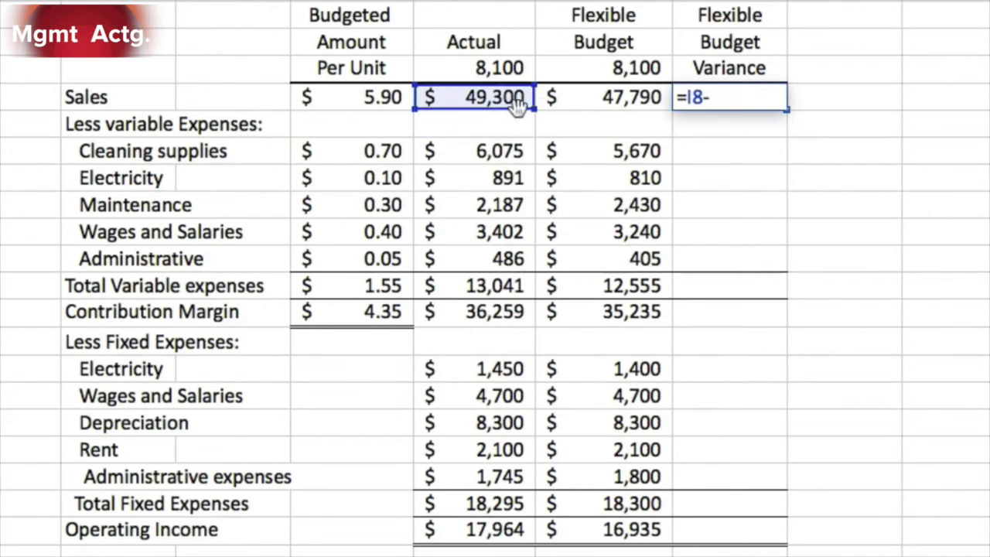
click(593, 104)
key(Return)
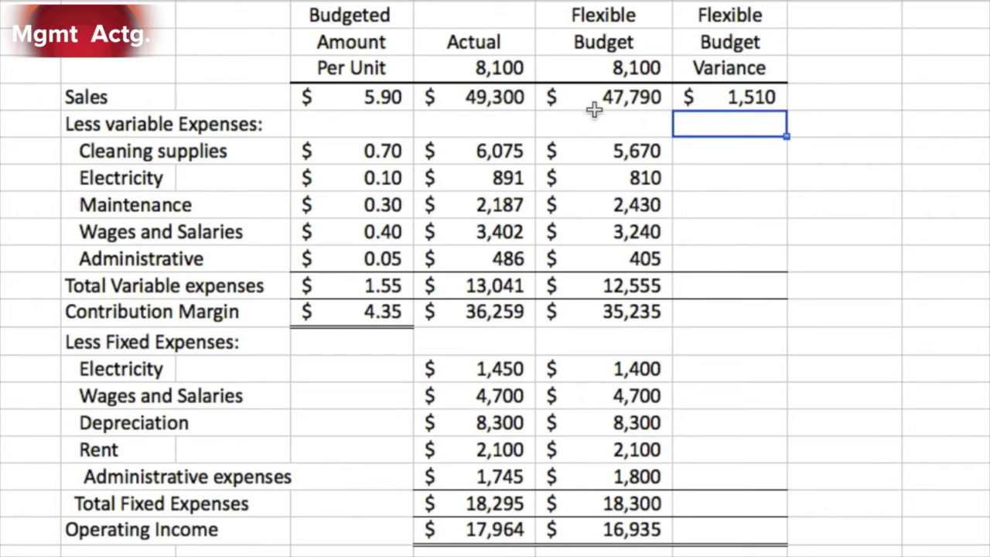
Fill the Sales variance formula down the Flexible Budget Variance column through Operating Income
click(742, 101)
drag(785, 111, 785, 533)
click(826, 505)
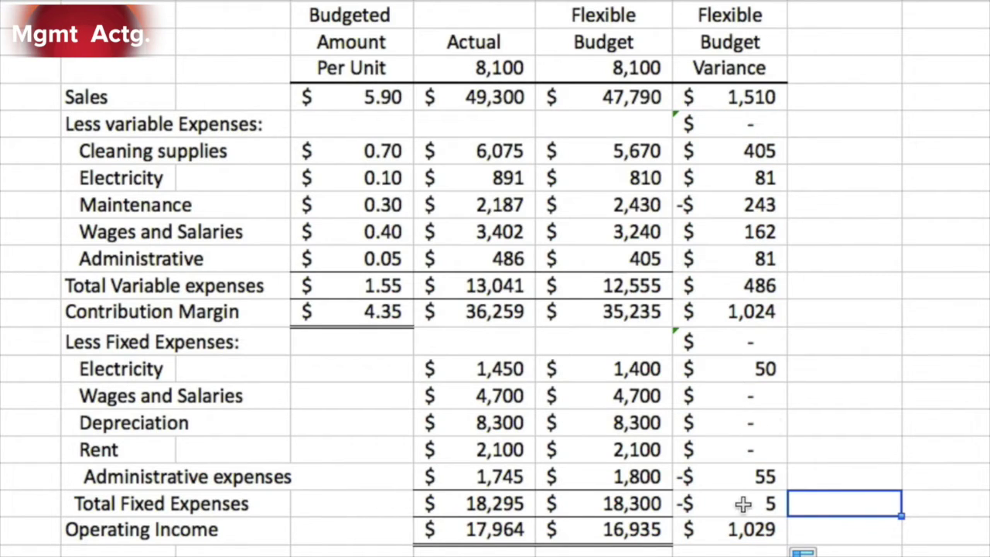
Restore the border lines on the variance cells for Total Variable expenses, Total Fixed Expenses and Operating Income, with a double underline on Operating Income
click(744, 287)
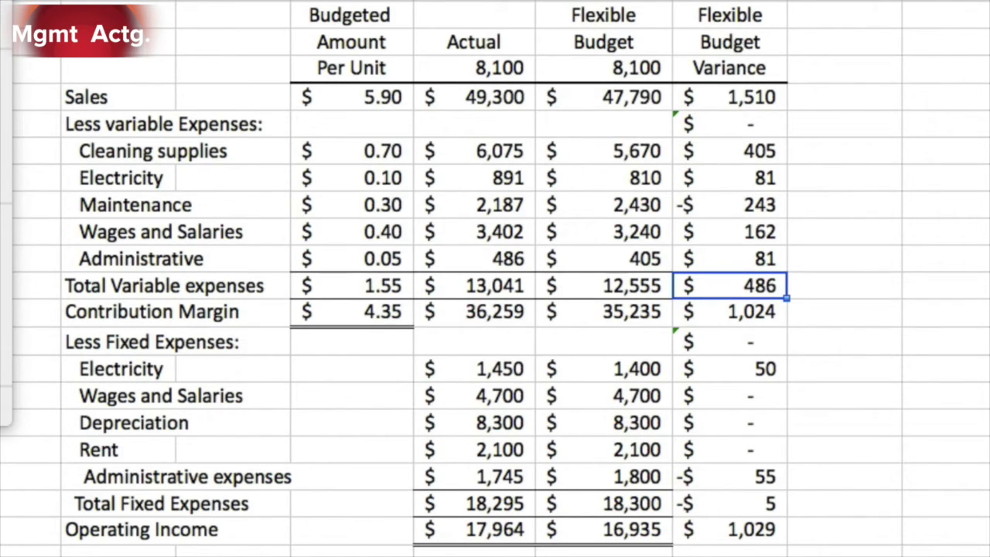
click(732, 422)
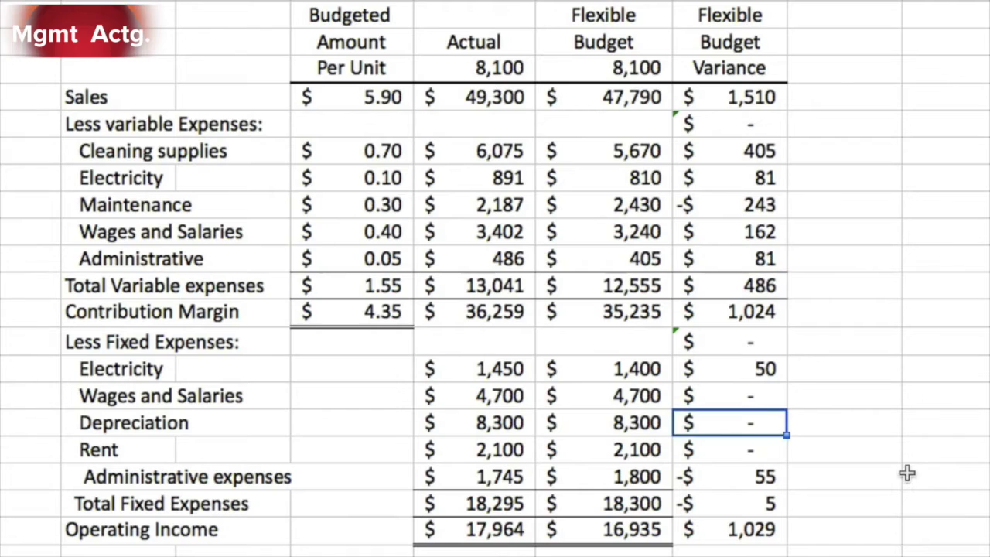
click(735, 511)
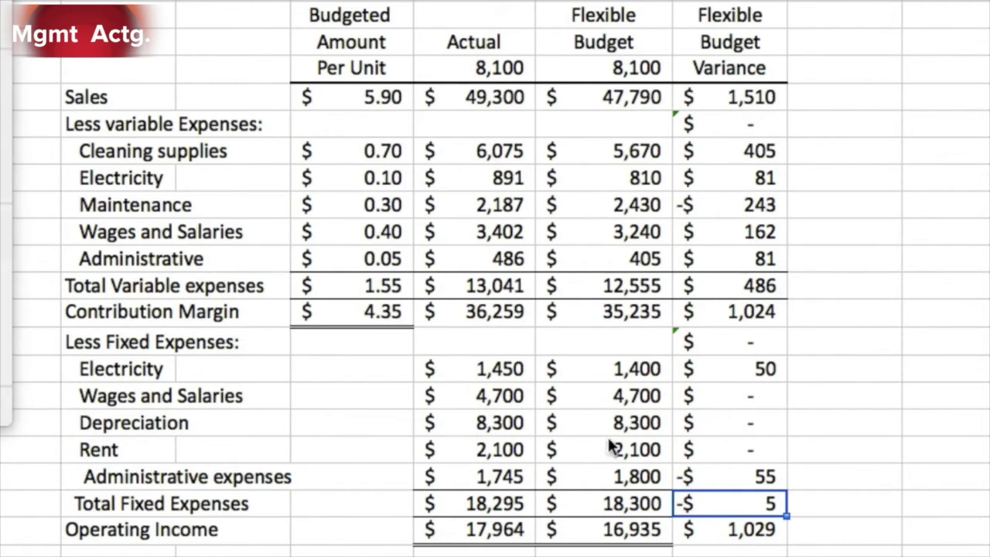
click(762, 533)
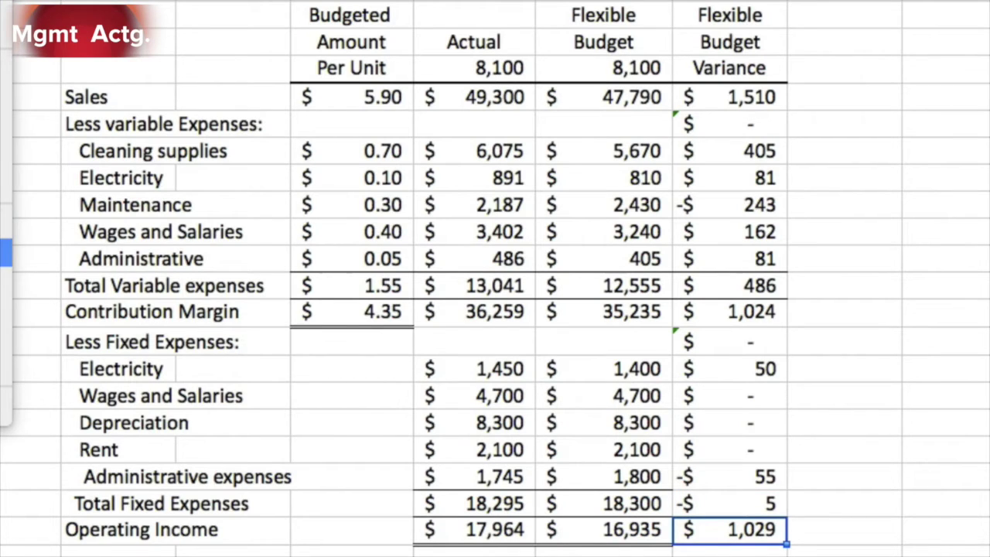
click(884, 508)
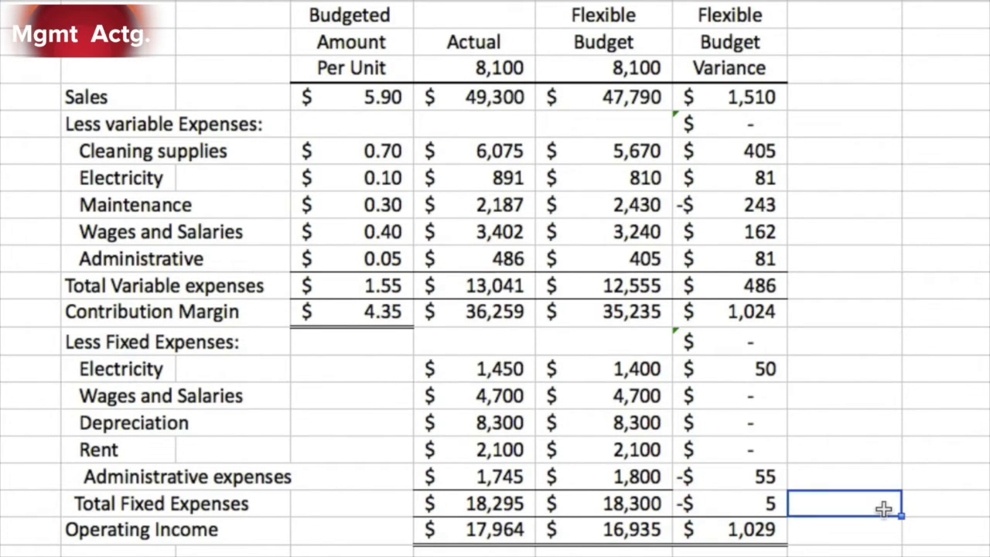
click(750, 472)
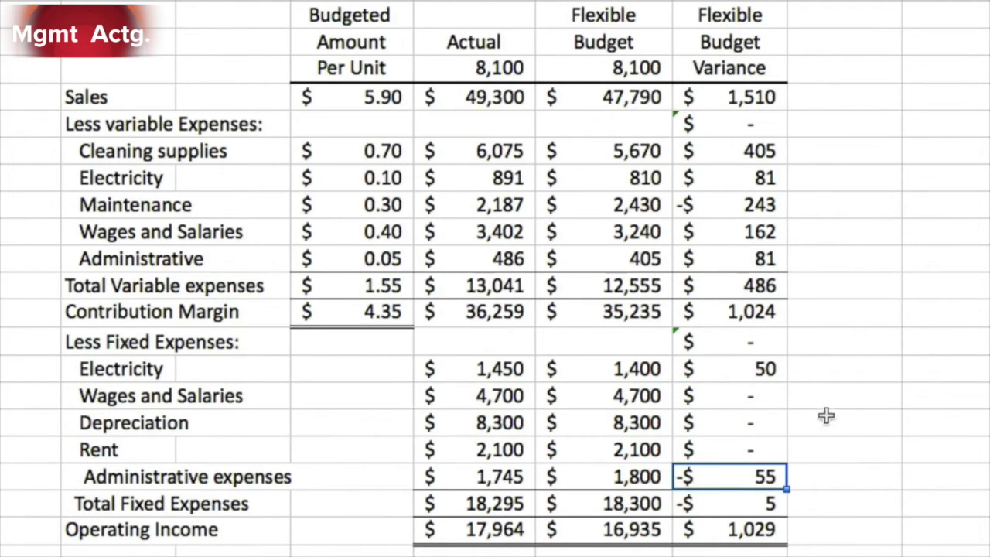
click(884, 421)
Clear the variance formula from the Less Fixed Expenses heading row
click(759, 343)
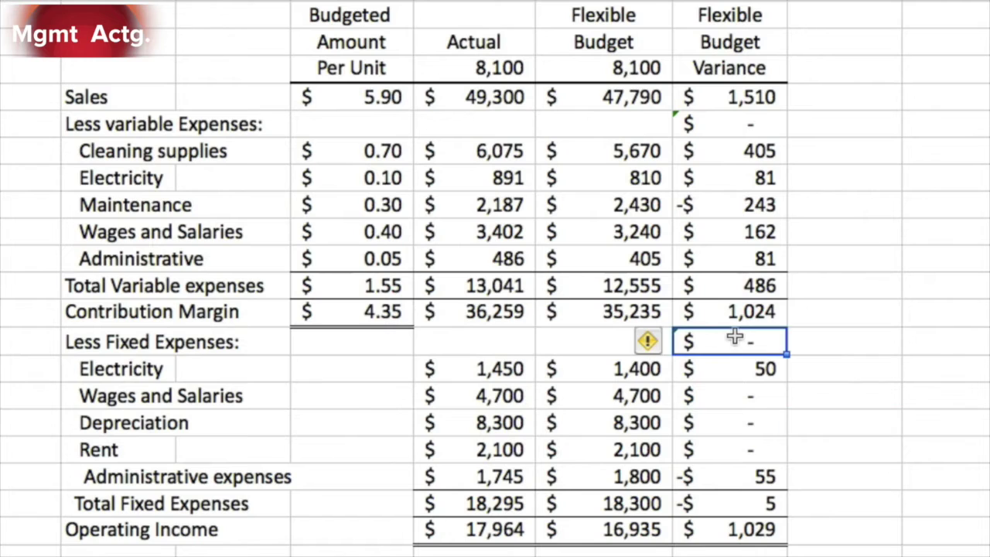
double_click(749, 341)
key(Tab)
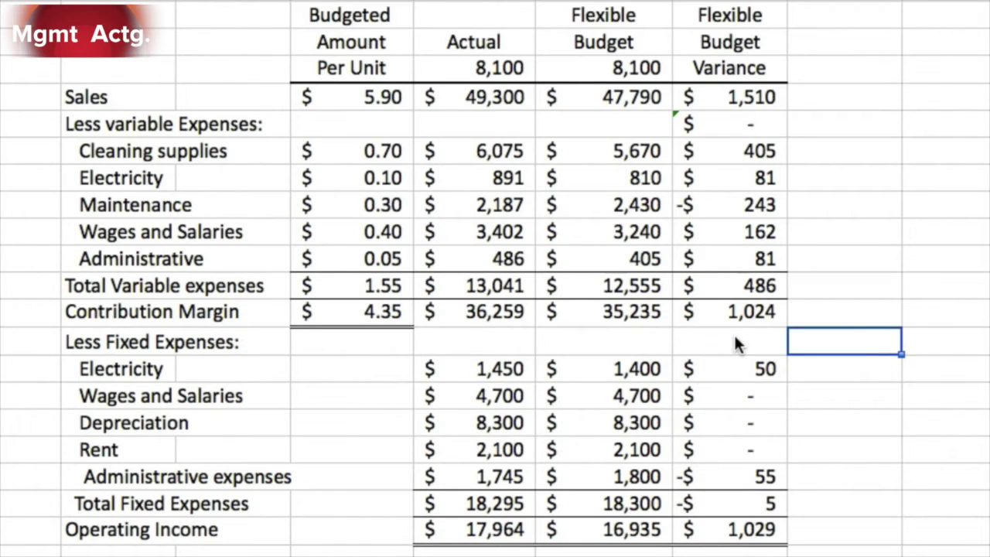
Label the Sales variance with F in the cell beside it
key(Up)
key(Up)
key(Up)
key(Up)
key(Up)
key(Up)
key(Up)
key(Up)
key(Up)
key(Left)
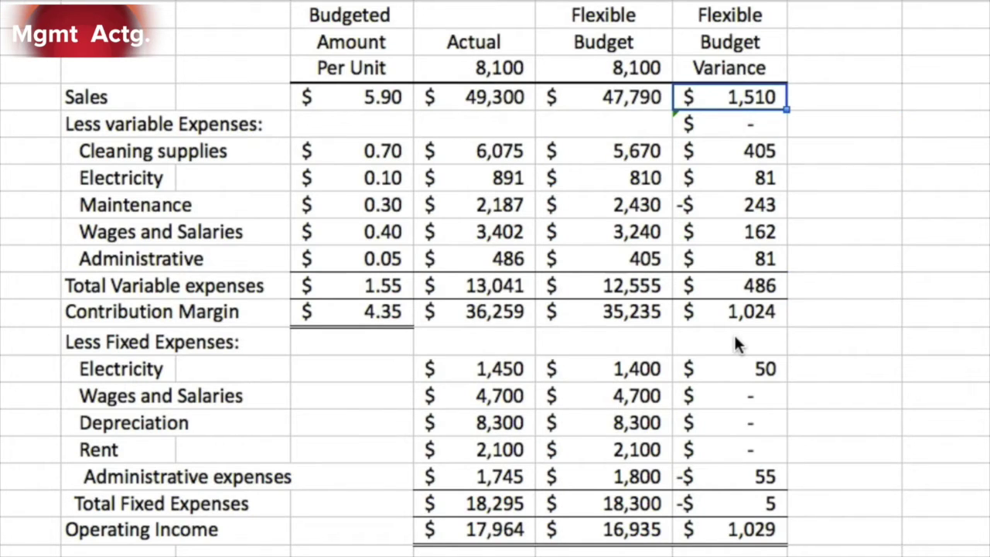
key(Right)
text(F)
key(Return)
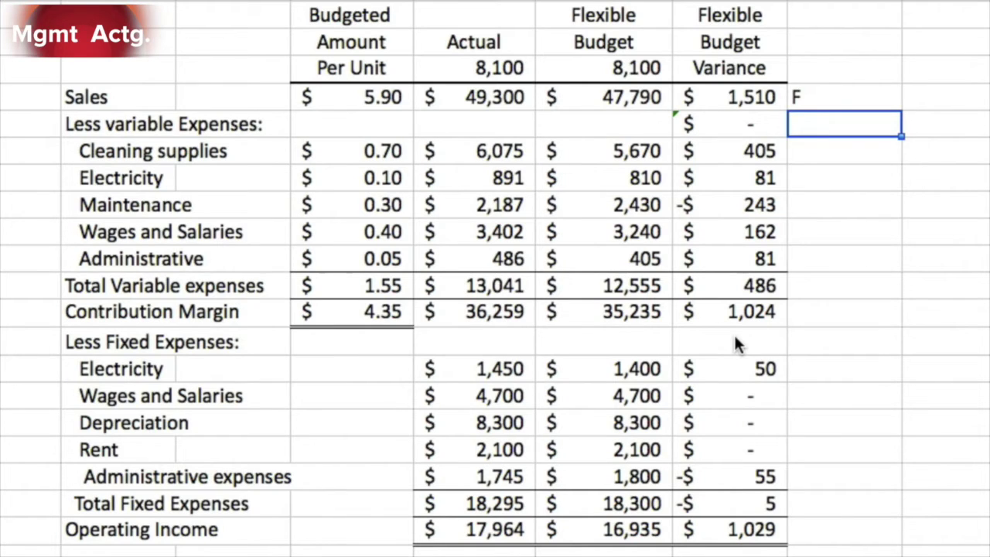
Label the Cleaning supplies variance with U beside it and compare that row's actual and flexible budget amounts
key(Down)
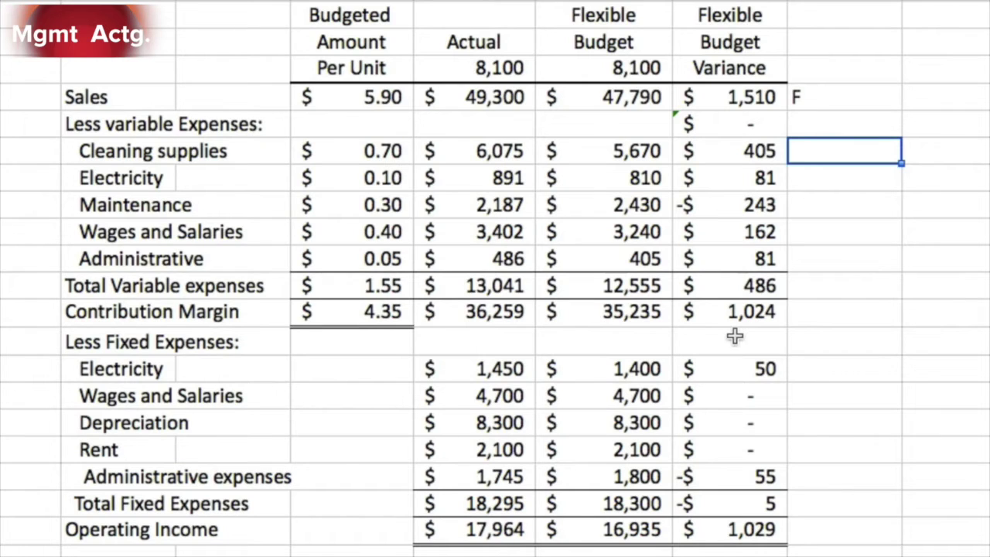
text(U)
key(Return)
key(Up)
key(Left)
key(Left)
key(Left)
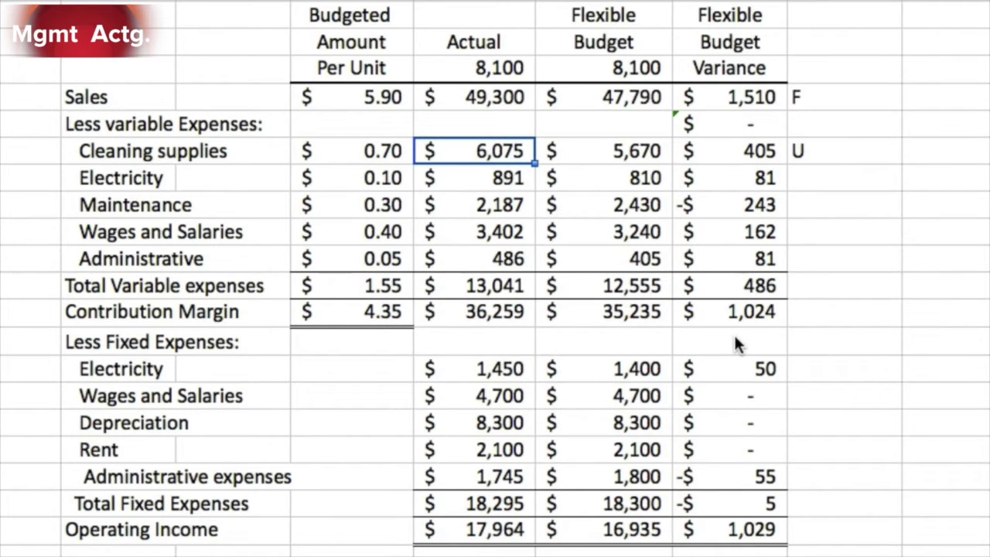
key(Right)
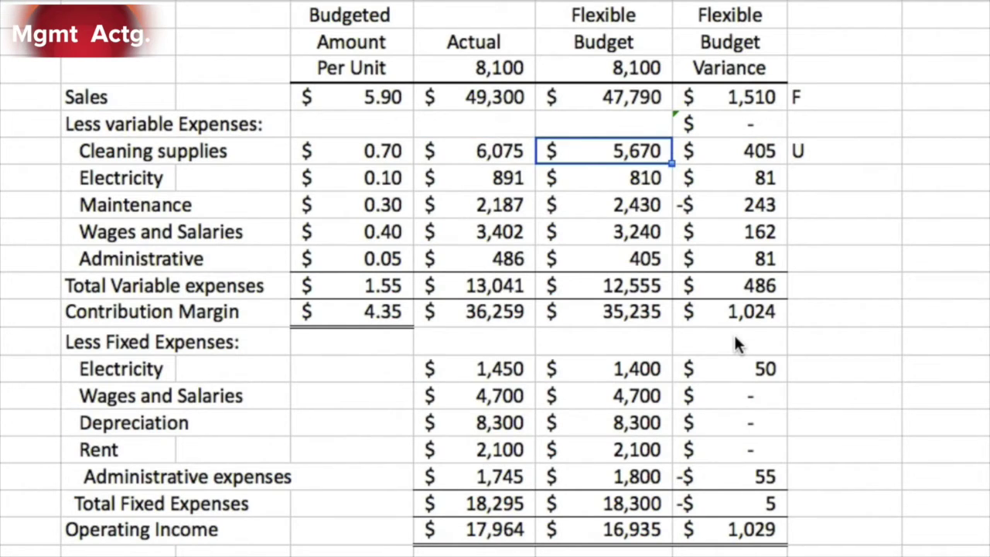
Label the variable Electricity variance with U and the Maintenance variance with F
key(Right)
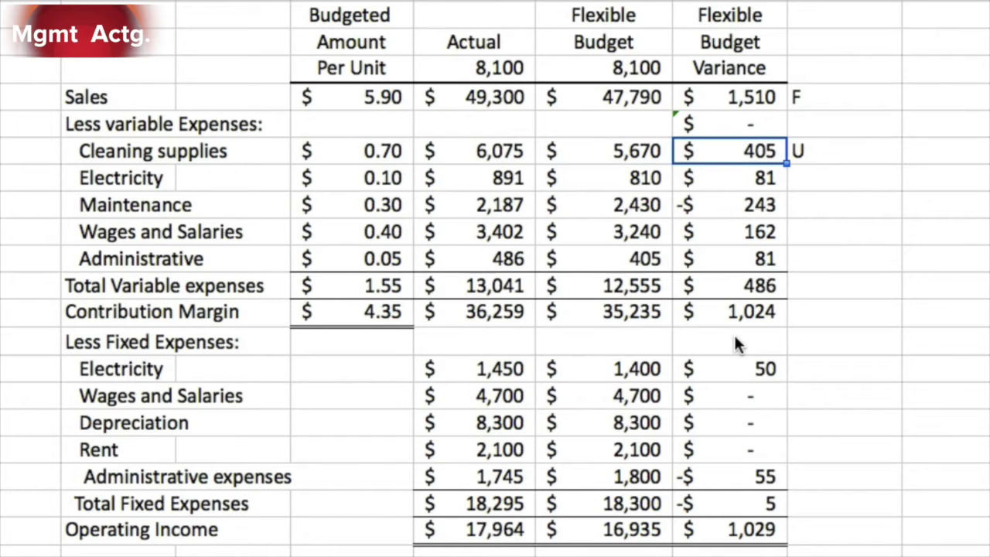
key(Right)
key(Down)
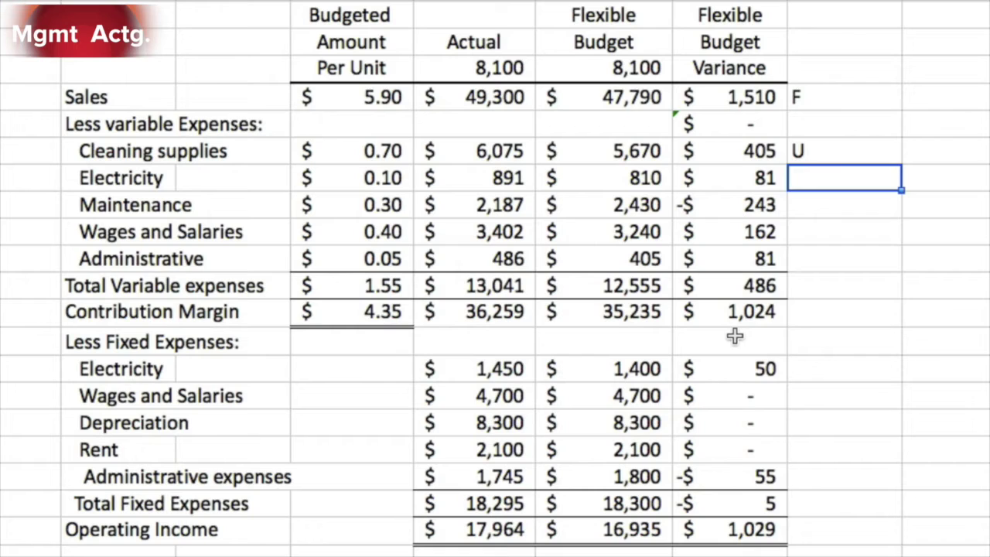
text(U)
key(Return)
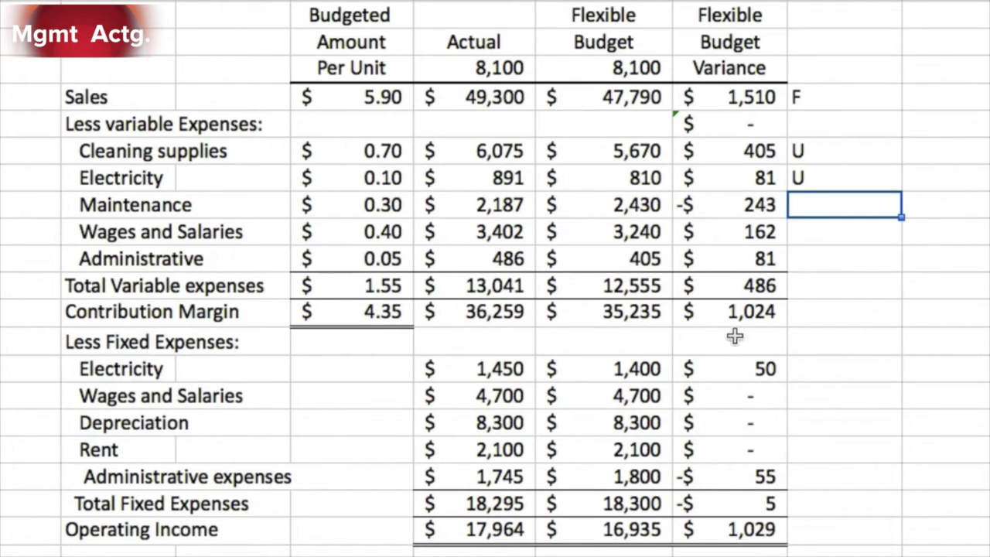
text(F)
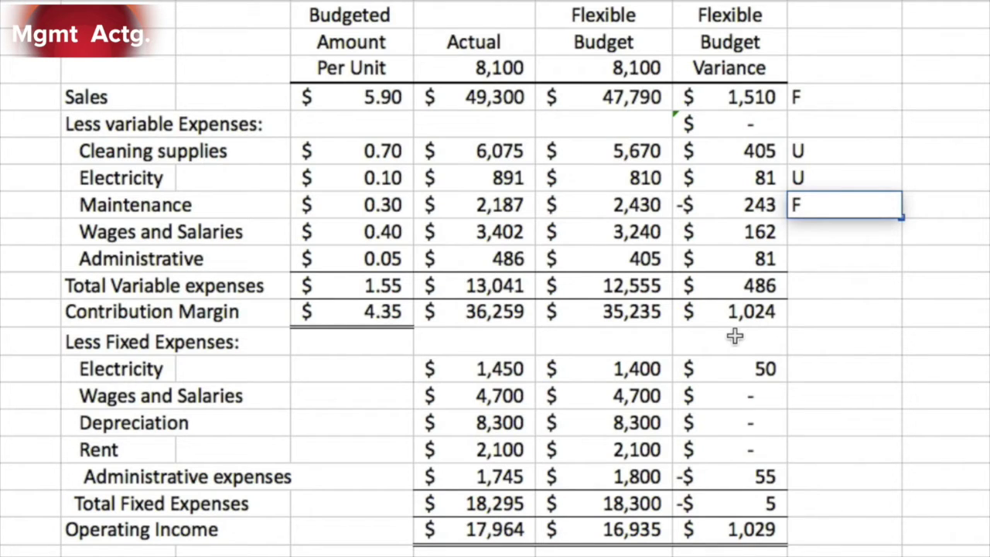
key(Return)
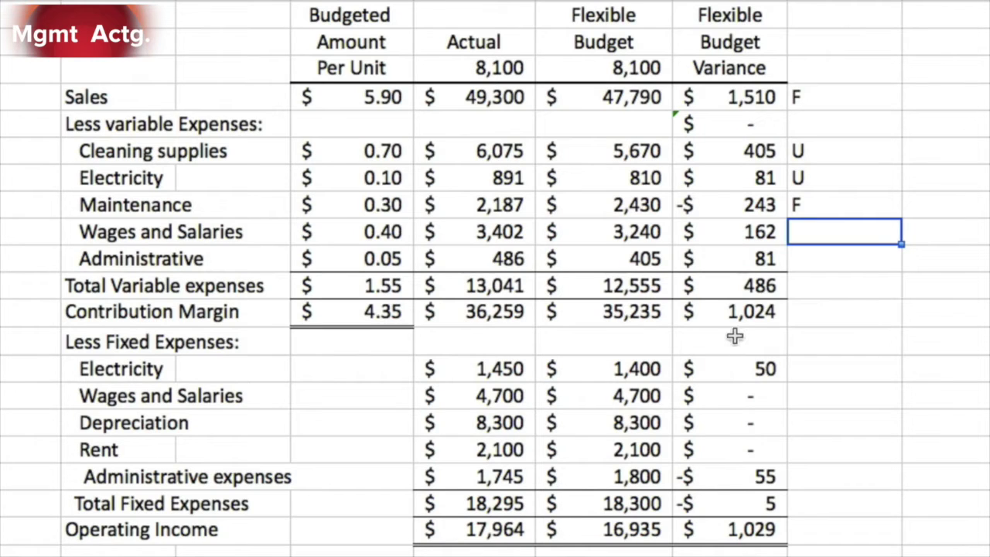
Label the variable Wages and Salaries variance and the variable Administrative variance with U
text(U)
key(Return)
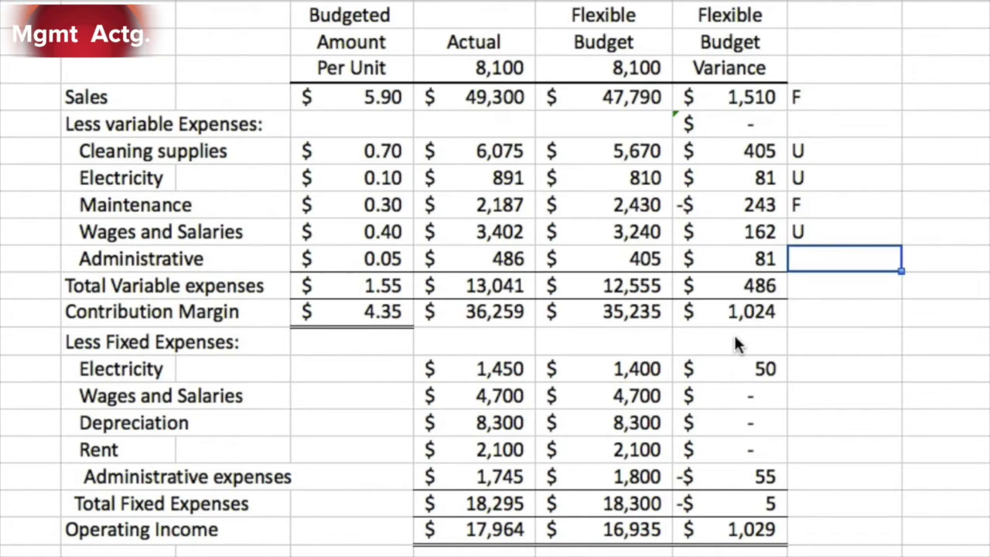
text(U)
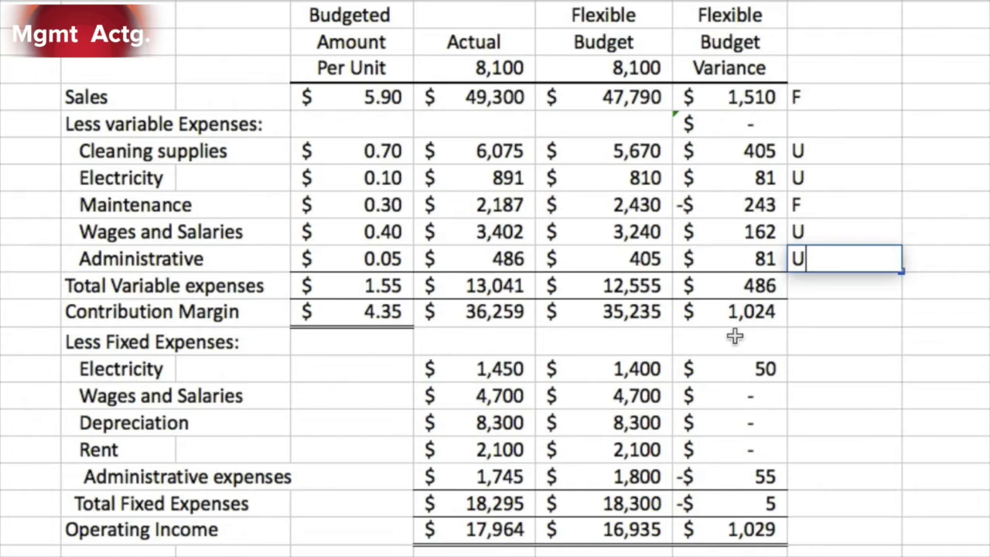
key(Return)
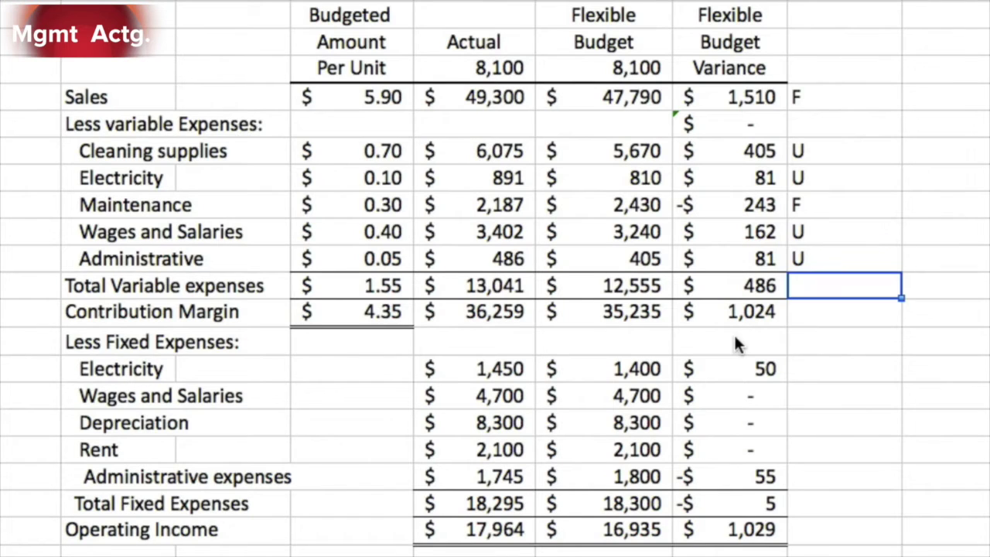
Label the Total Variable expenses variance with U and the Contribution Margin variance with F
text(U)
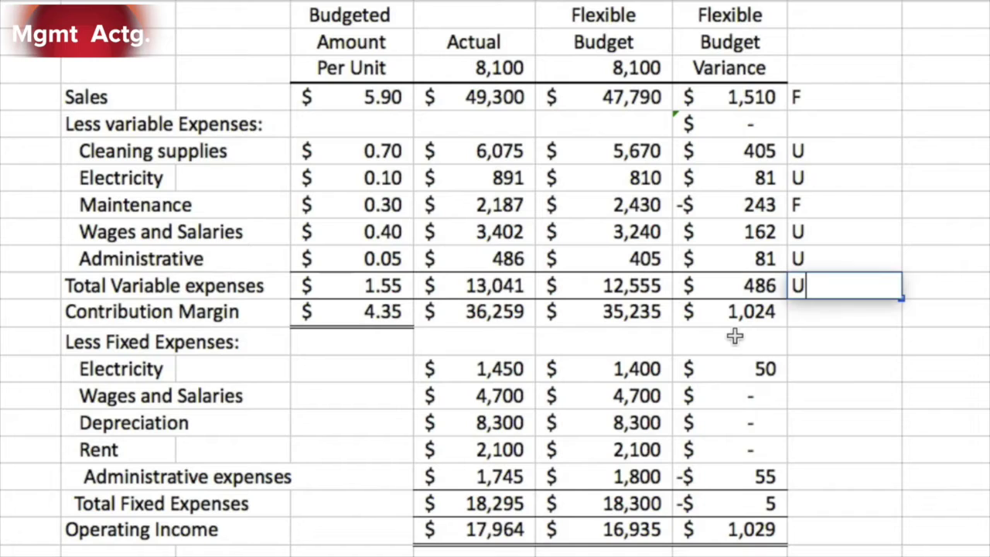
key(Return)
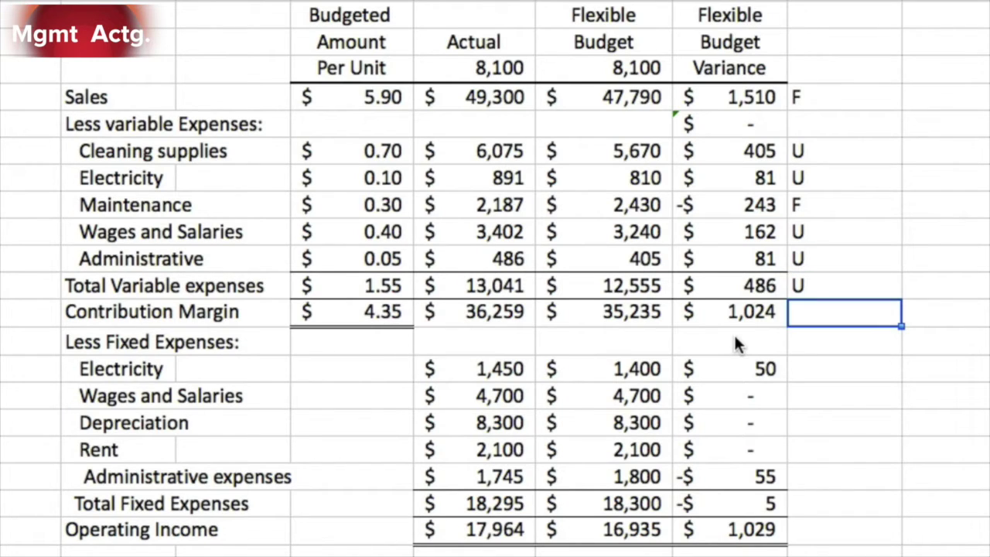
text(F)
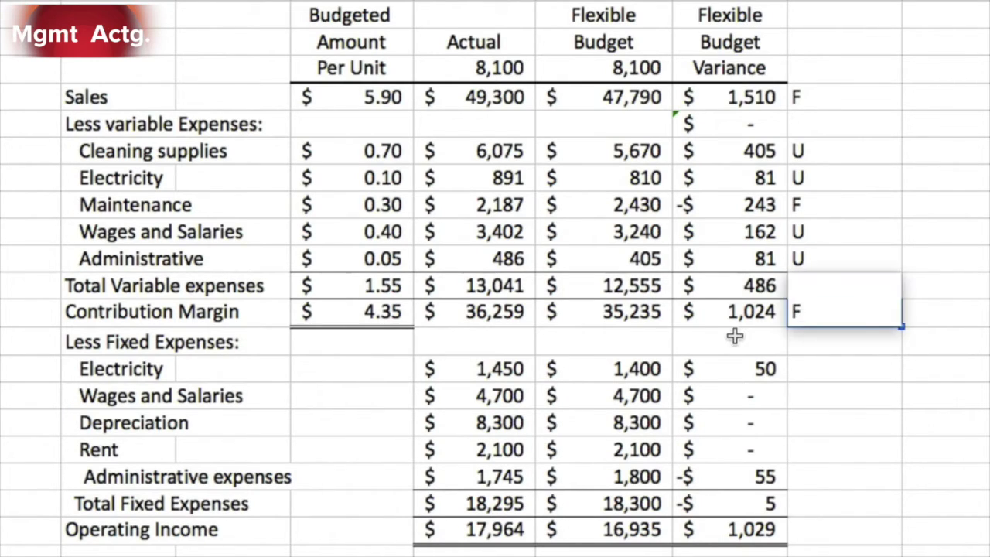
key(Return)
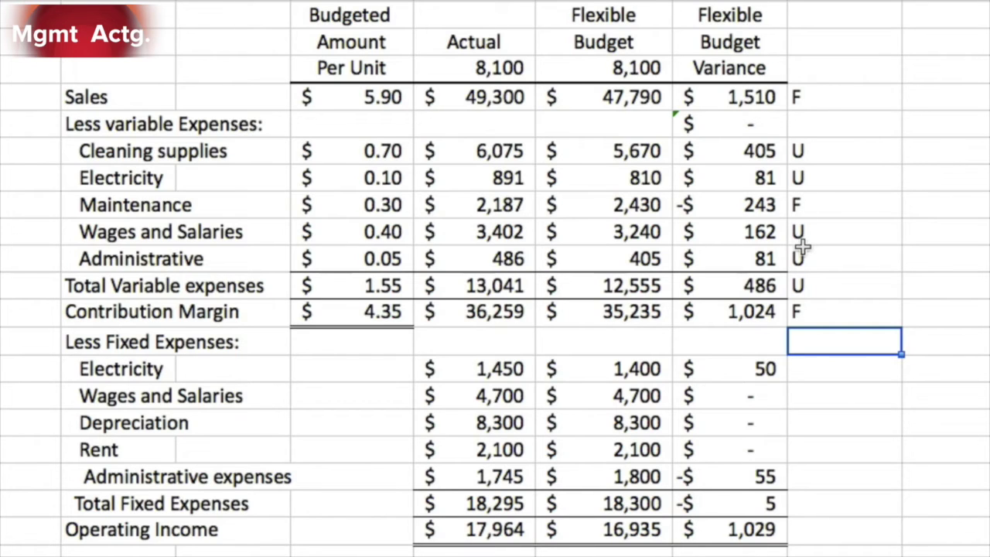
Label the Electricity variance under Less Fixed Expenses with U
click(810, 366)
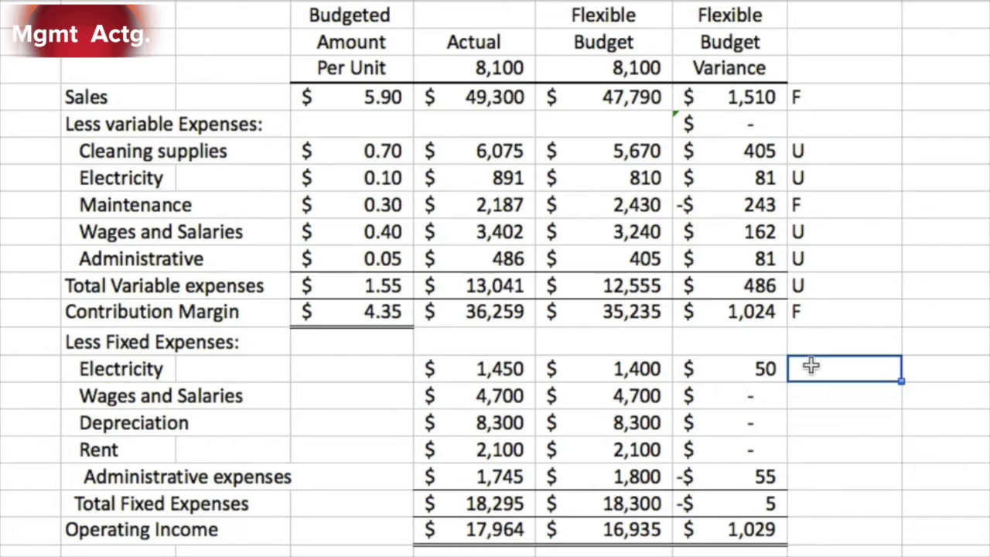
text(U)
key(Return)
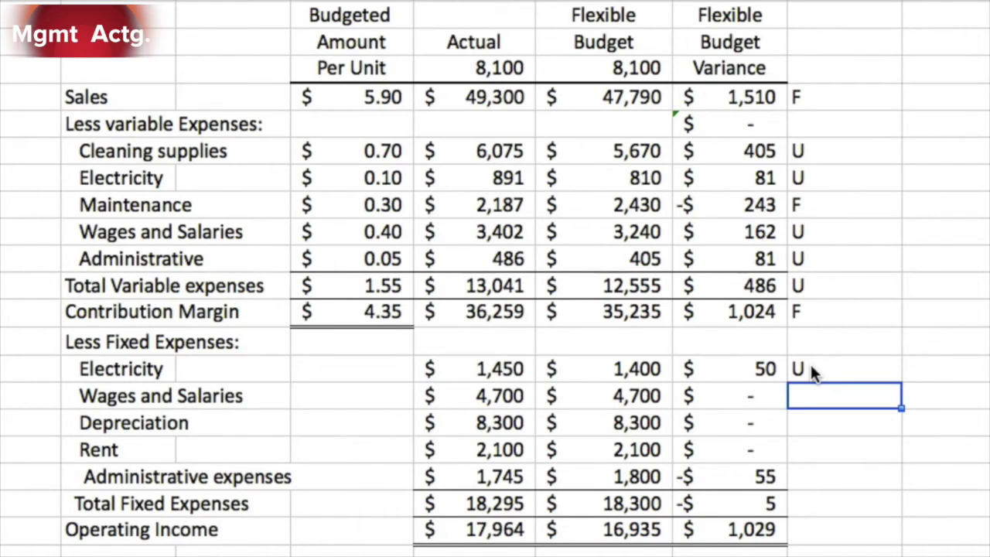
Skip the fixed expense rows without a variance and label the Administrative expenses variance with F
key(Down)
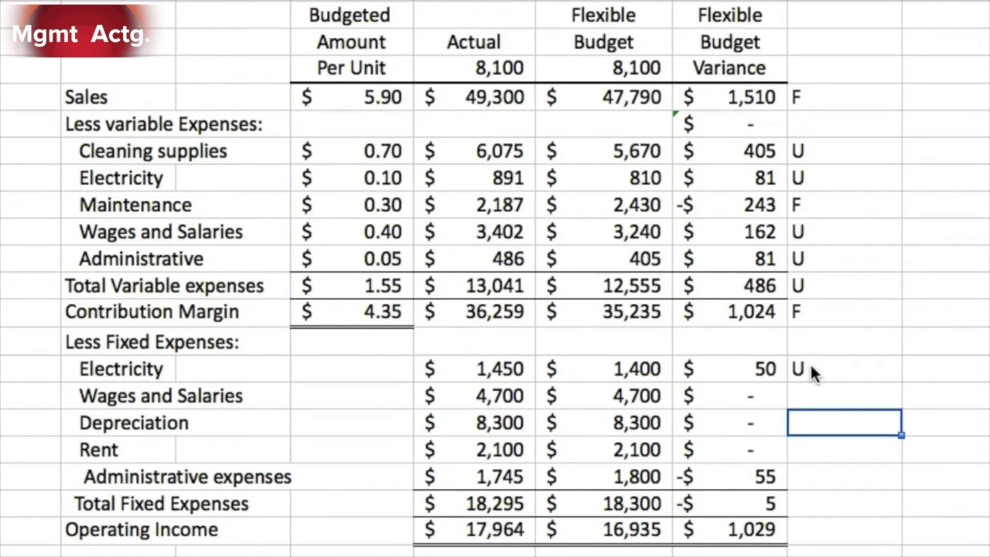
key(Down)
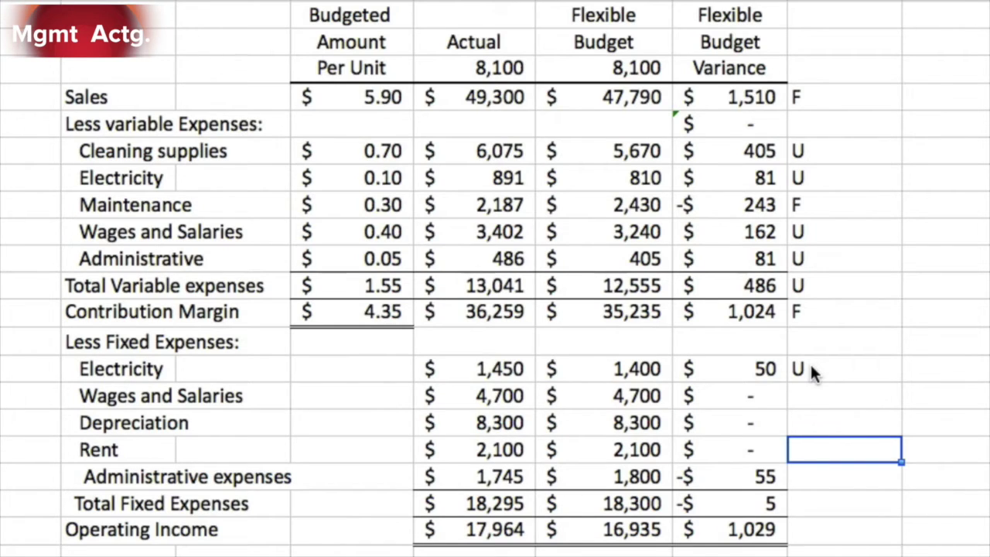
key(Down)
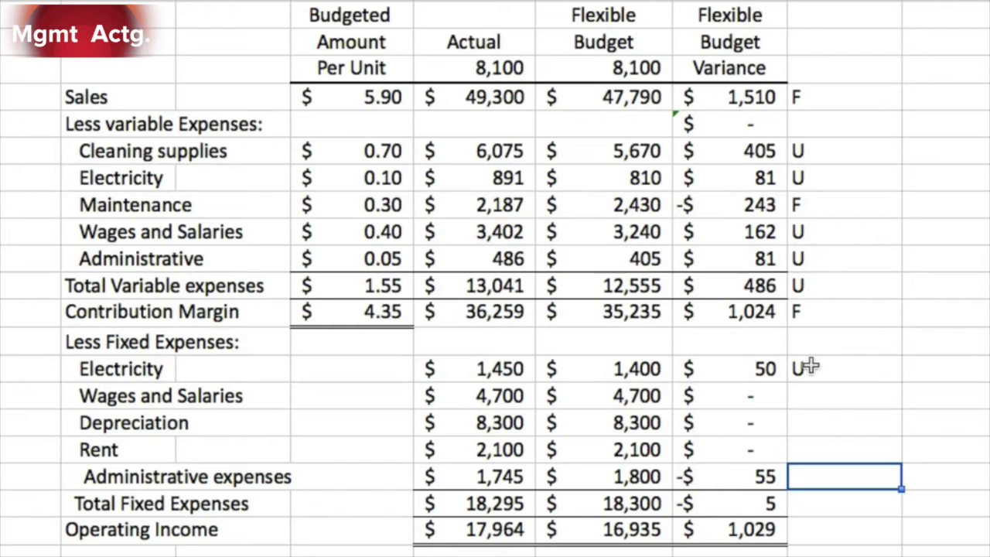
text(F)
key(Return)
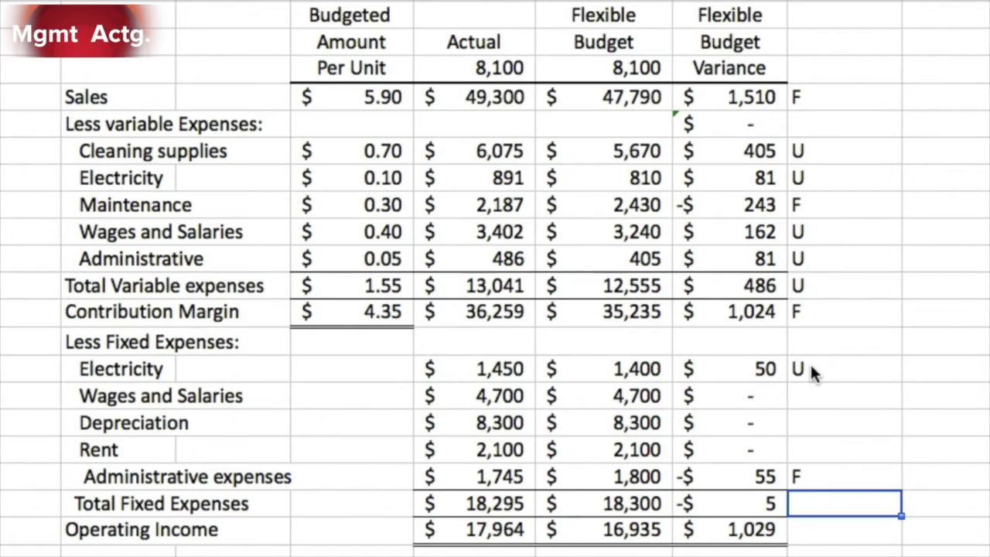
Check the fixed expense labels, and label the Total Fixed Expenses and Operating Income variances with F
key(Up)
key(Up)
key(Up)
key(Up)
key(Down)
key(Down)
key(Down)
key(Down)
text(F)
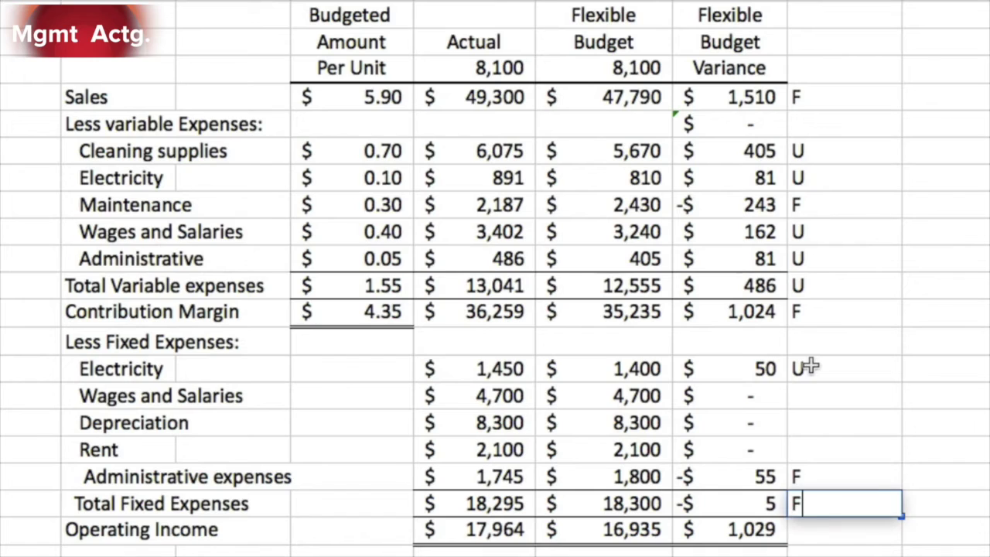
key(Return)
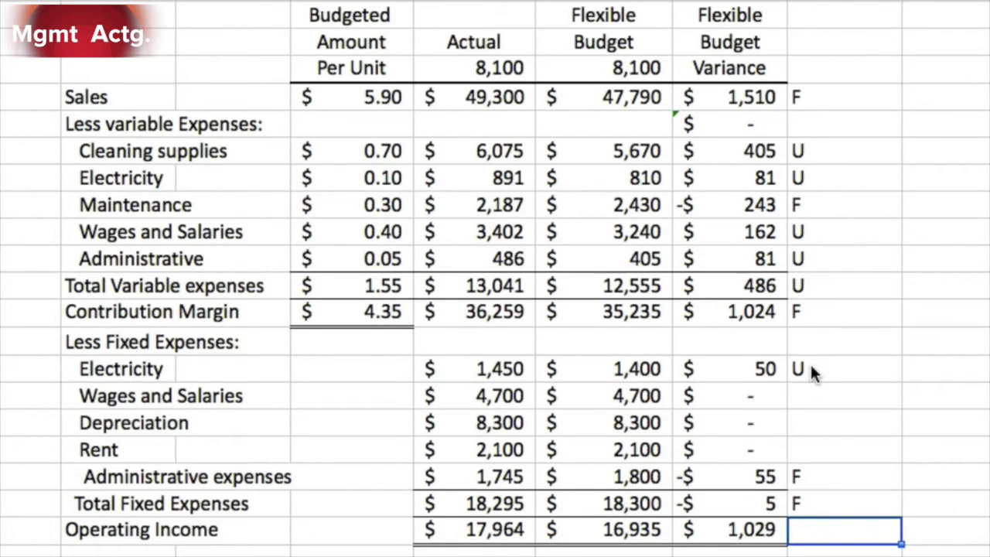
text(F)
key(Return)
Examine the Contribution Margin variance and the variable expense and Sales variances above it
key(Up)
key(Up)
key(Up)
key(Up)
key(Up)
key(Up)
key(Up)
key(Up)
key(Up)
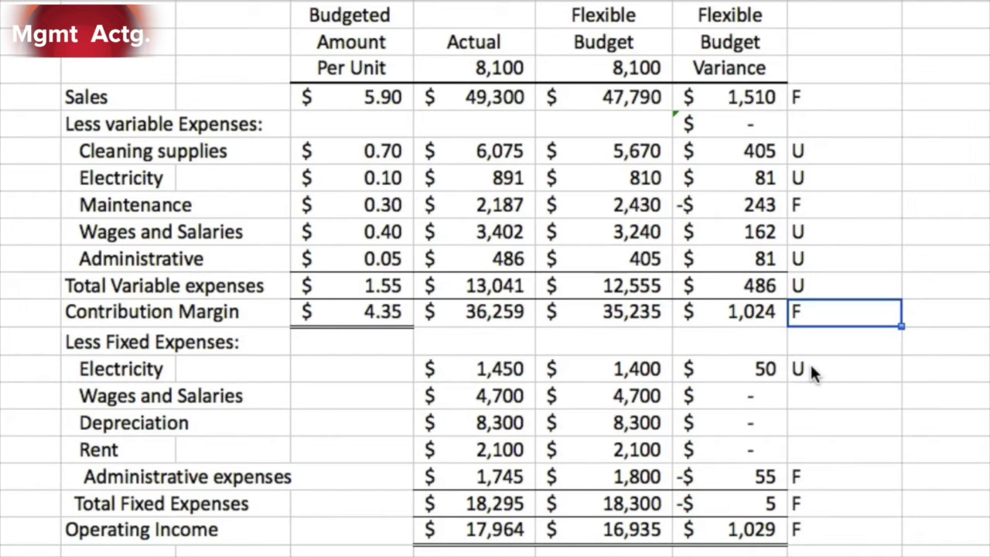
key(Left)
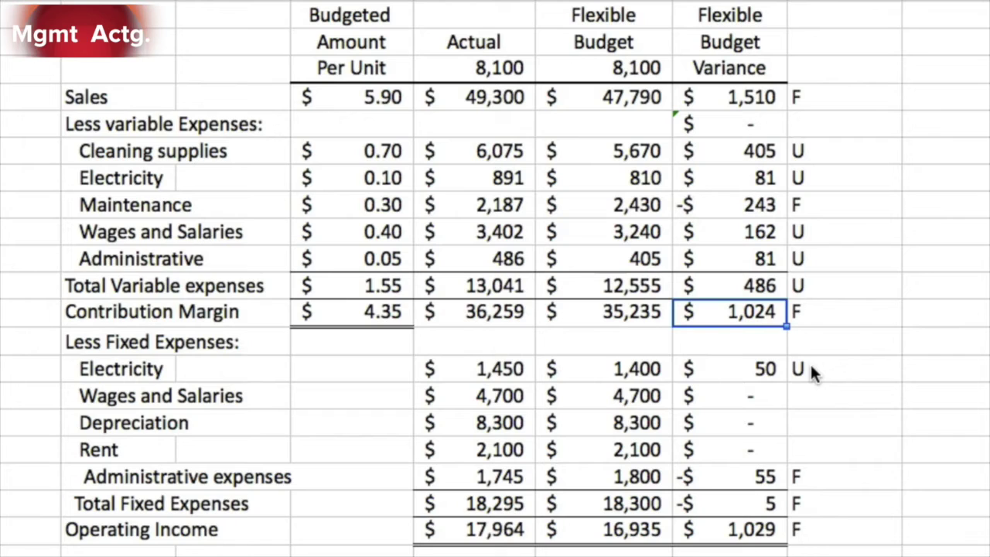
key(Up)
key(Down)
key(Up)
key(Up)
key(Up)
key(Up)
key(Up)
key(Up)
key(Up)
key(Up)
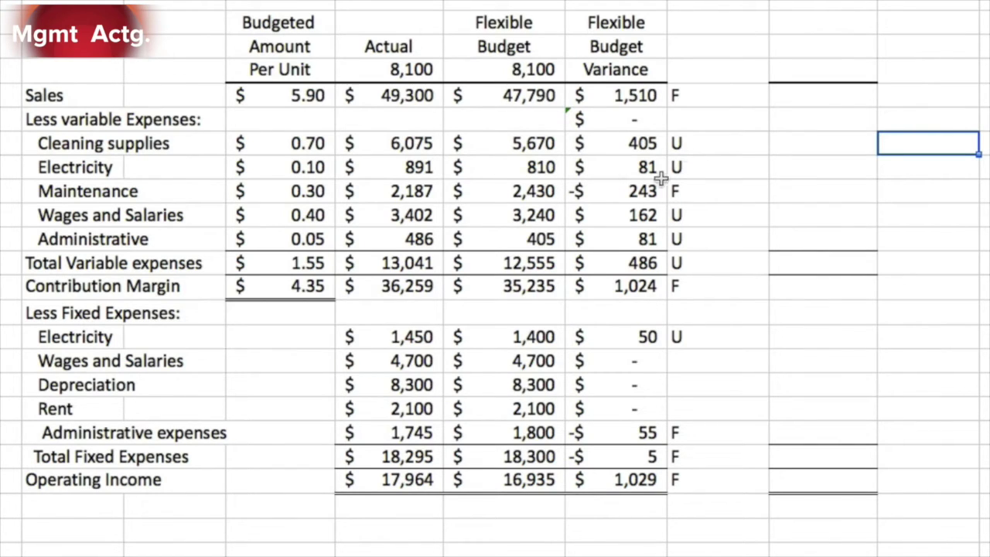
Narrow the F/U label column and head the column beside it Static, Budget and 8000 in three stacked cells
drag(768, 2, 702, 1)
click(744, 21)
text(Static)
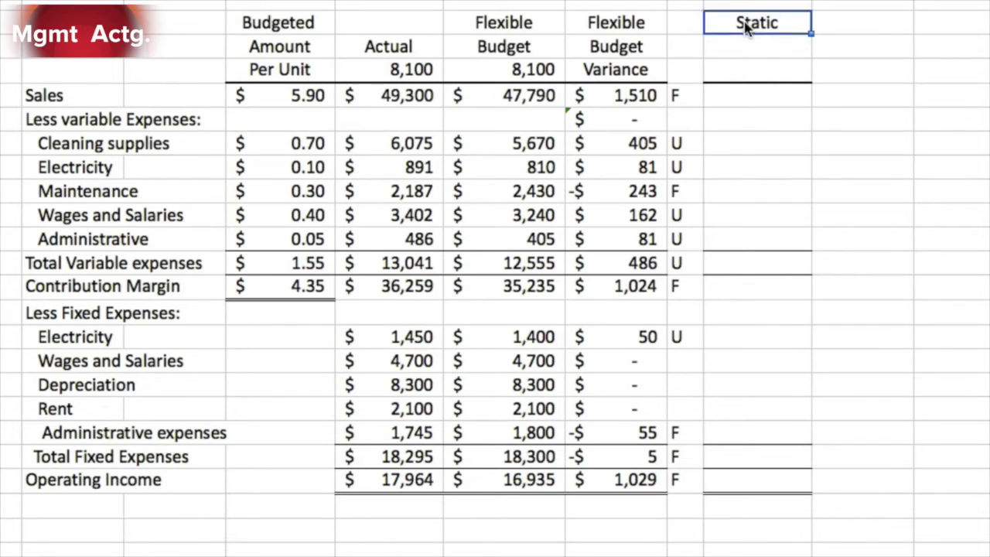
key(Return)
text(Budget)
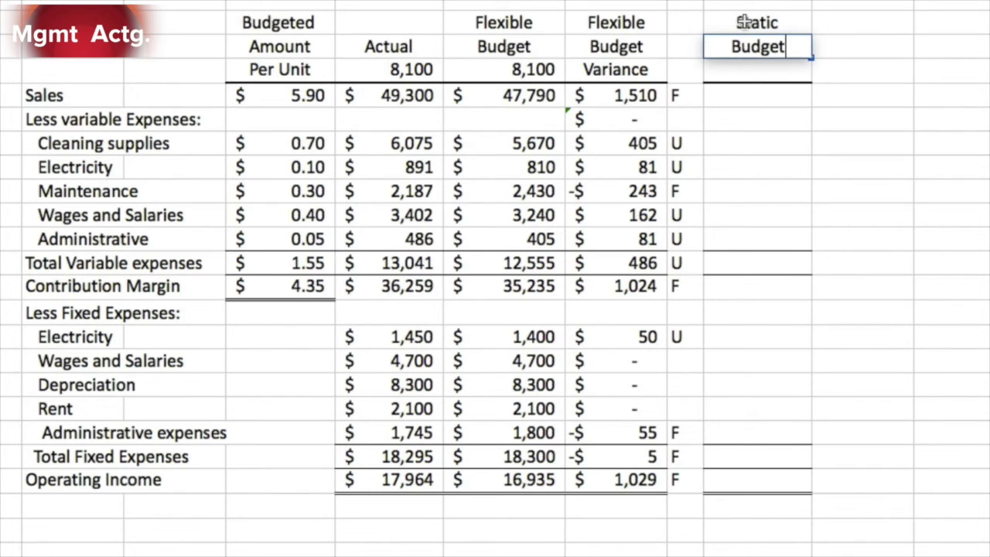
key(Return)
text(8000)
key(Return)
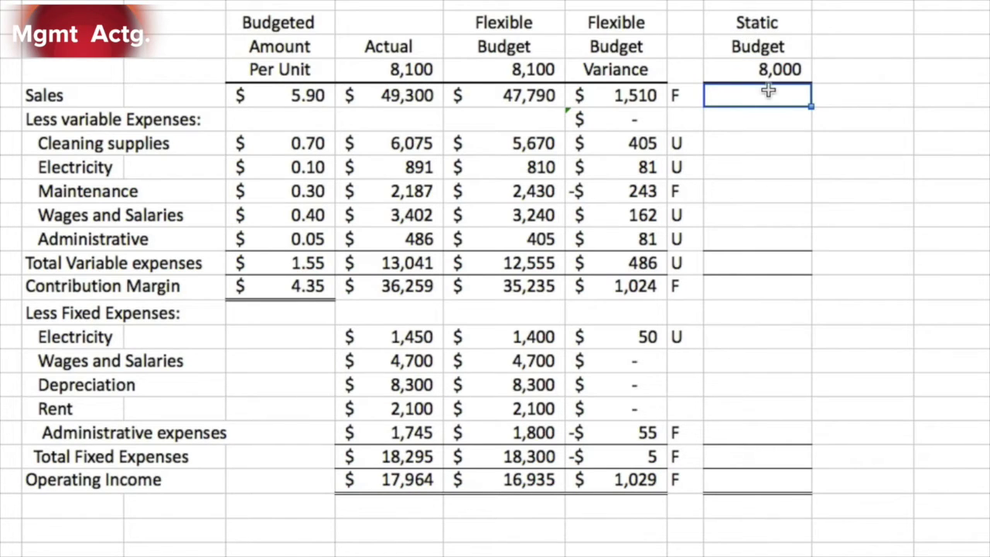
Calculate the static budget Sales as the budgeted amount per unit times the static volume with =H8*$M$7
text(=)
click(309, 98)
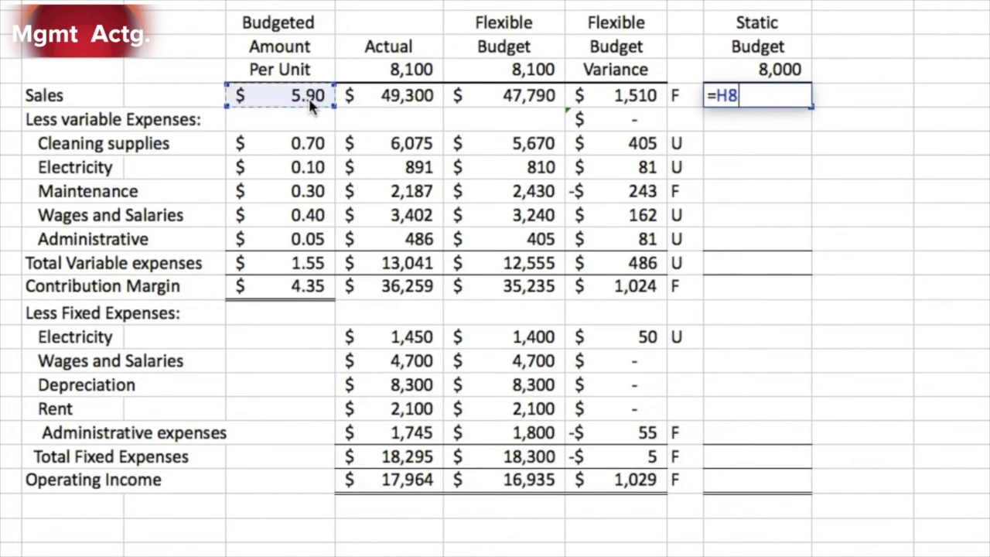
text(*)
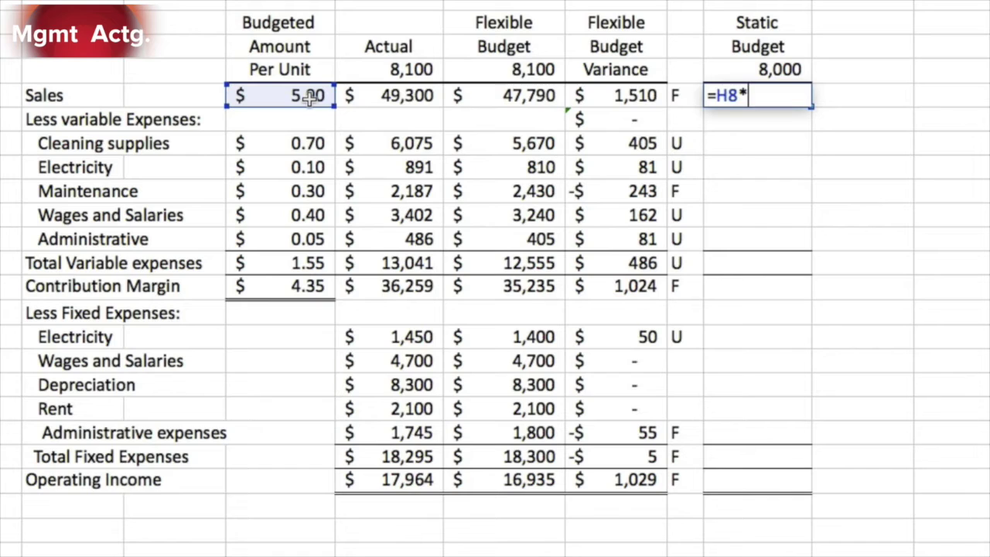
text($m$7)
key(Return)
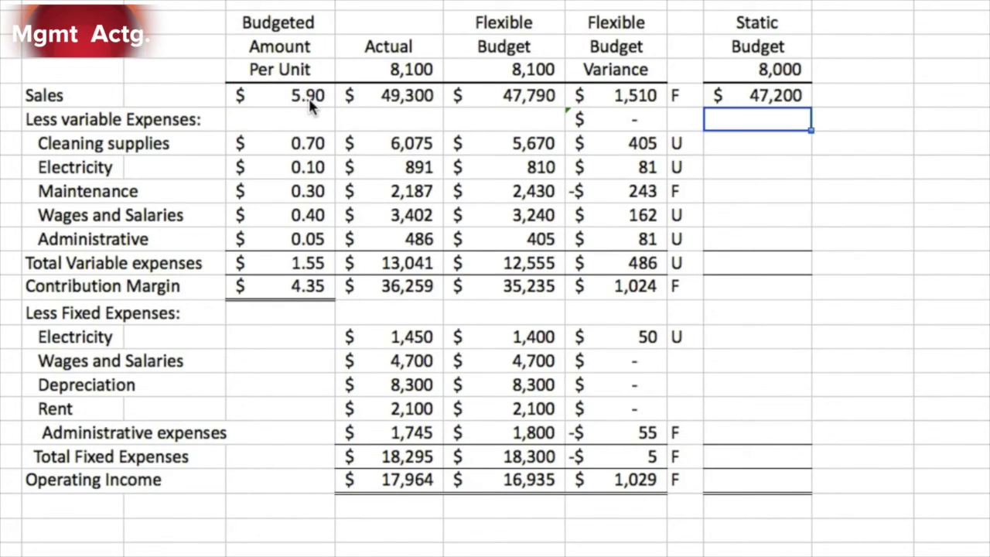
Fill the static budget Sales formula down through Administrative and clear it from the Less variable Expenses heading row
click(803, 105)
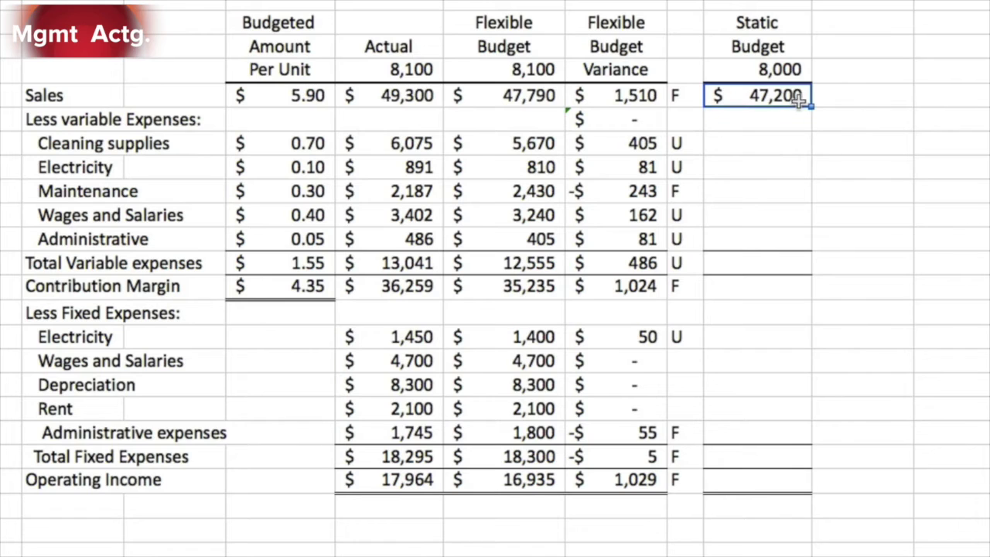
drag(812, 110, 816, 246)
click(797, 122)
key(BackSpace)
click(852, 198)
Sum the static budget variable expenses in the Total Variable expenses row
click(790, 272)
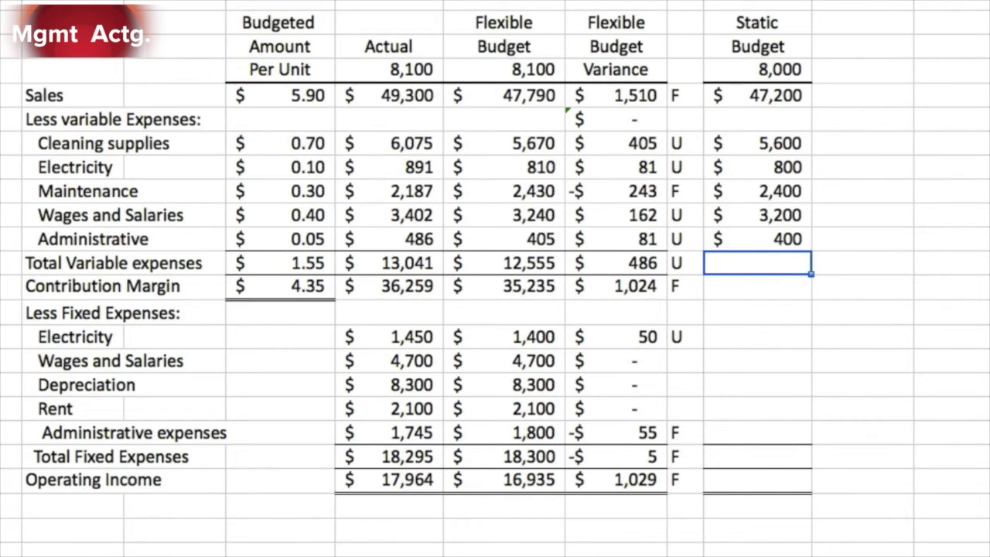
key(alt+equal)
key(ctrl+Return)
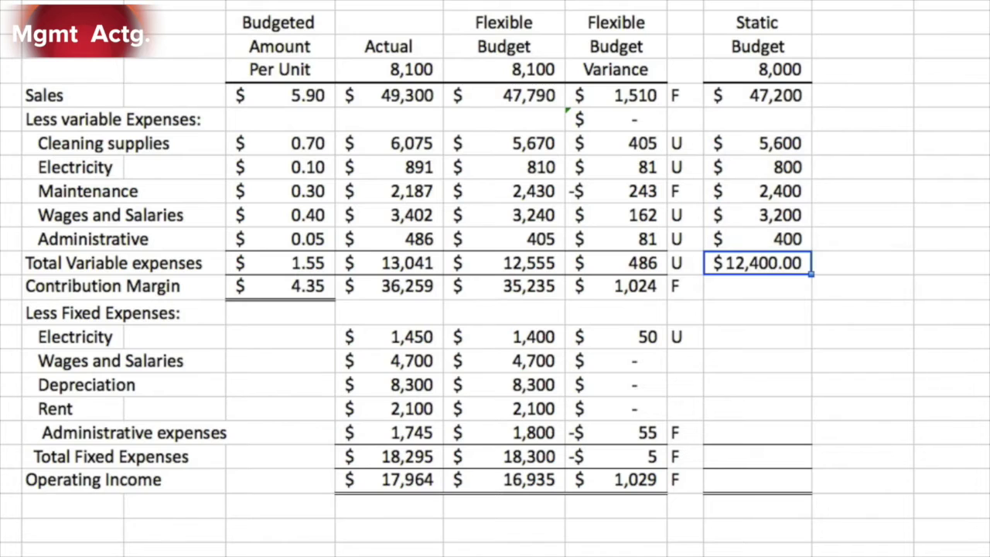
Copy the Contribution Margin formula from the Flexible Budget column into the Static Budget column
click(753, 288)
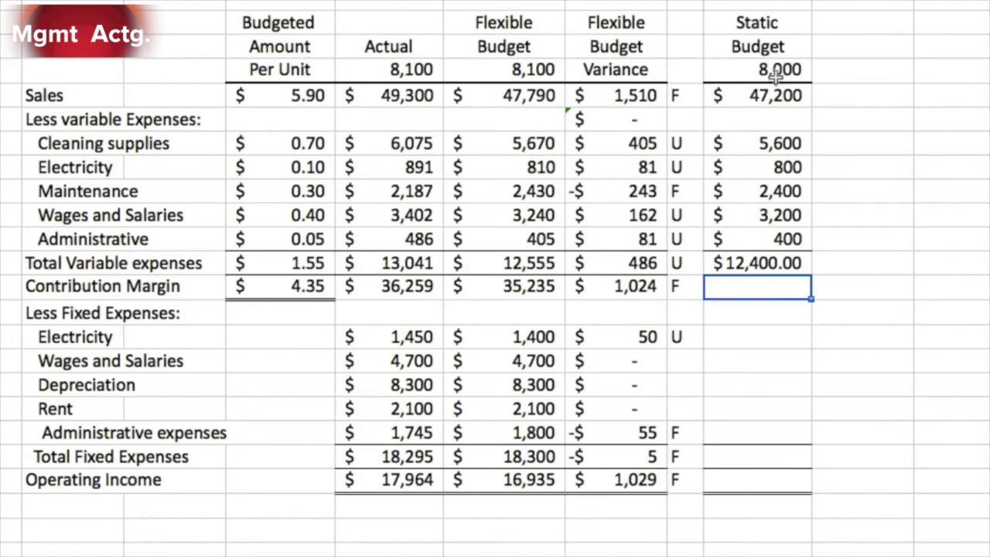
click(501, 285)
key(ctrl+c)
click(753, 285)
key(ctrl+v)
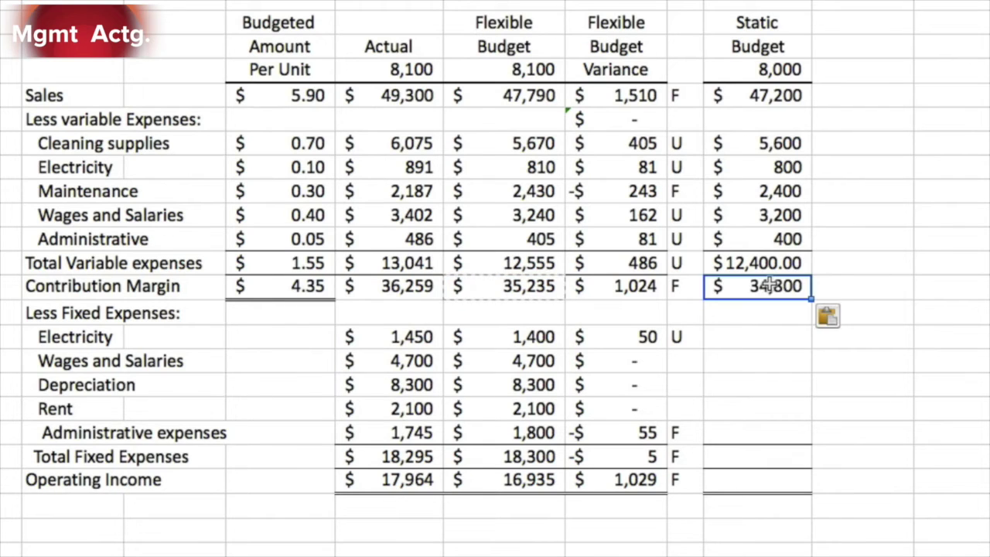
Link the static budget fixed Electricity to the flexible budget amount with =J18 and fill it down through Administrative expenses
click(766, 336)
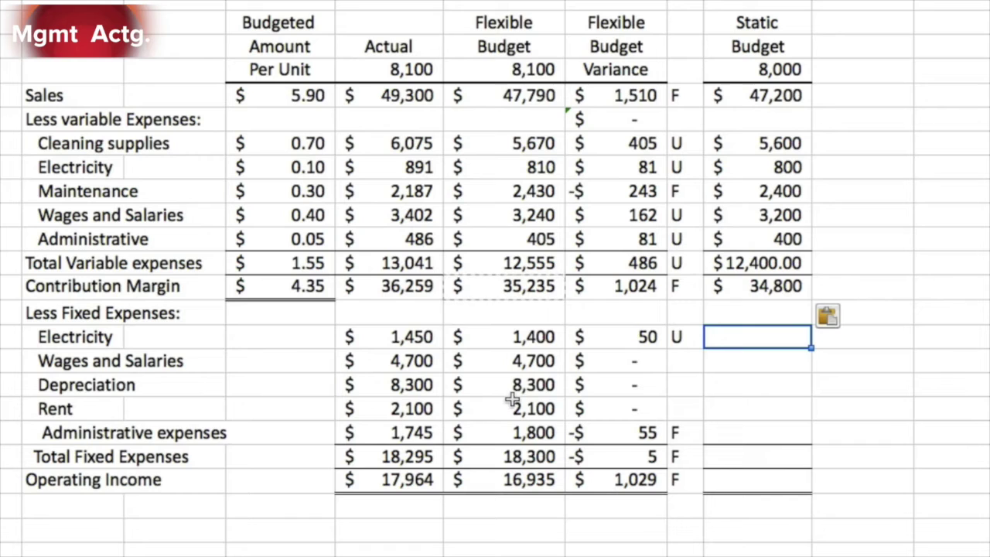
text(=)
click(534, 341)
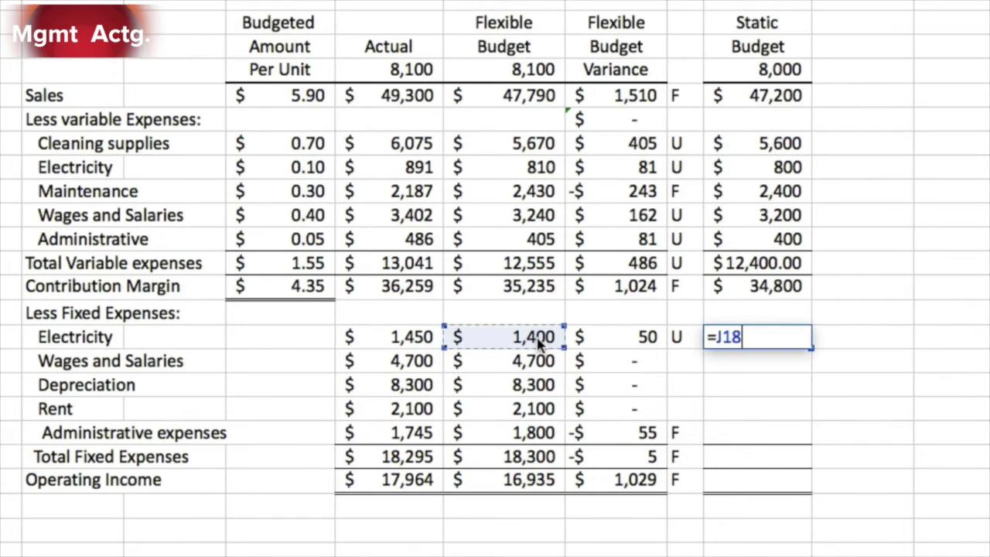
key(Return)
click(772, 336)
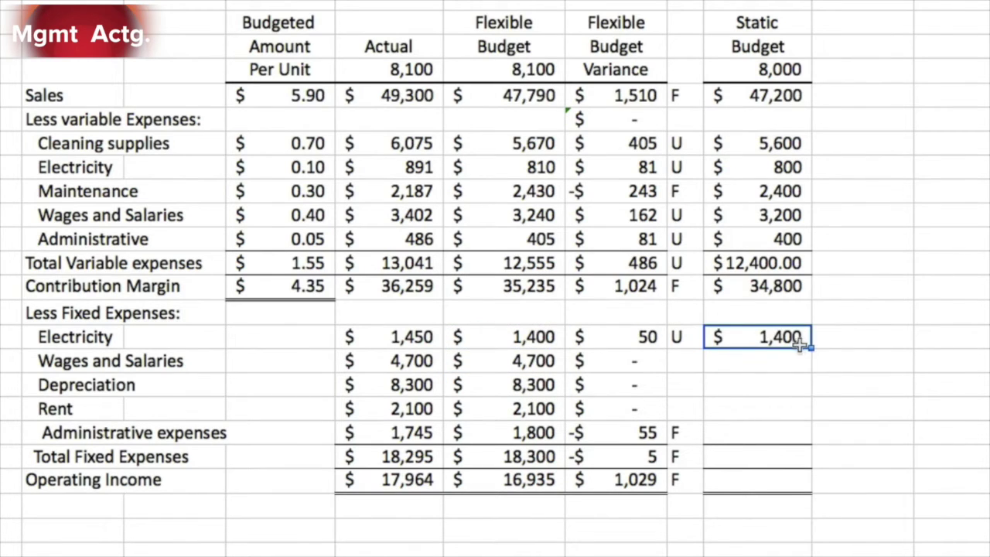
drag(811, 348, 809, 437)
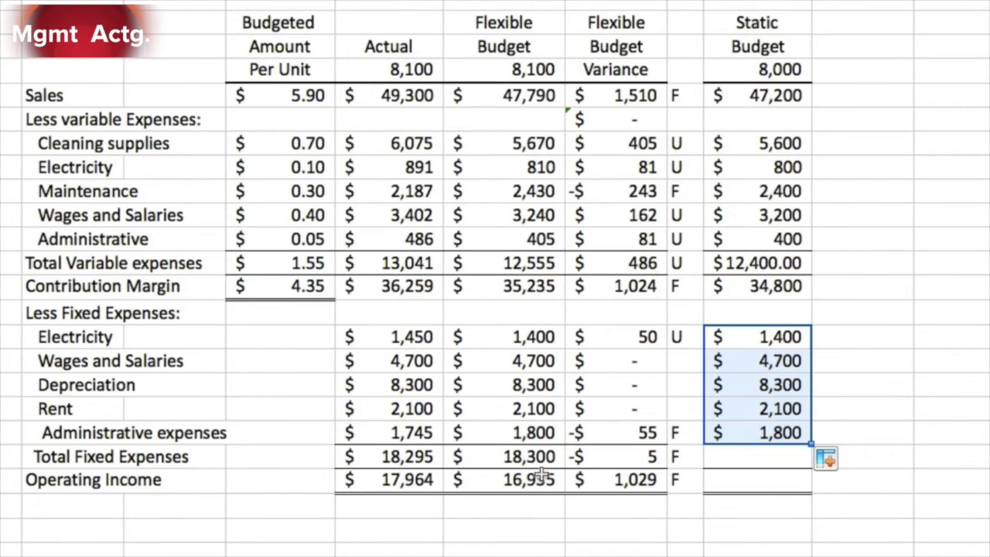
Sum the static budget fixed expenses in the Total Fixed Expenses row
click(727, 458)
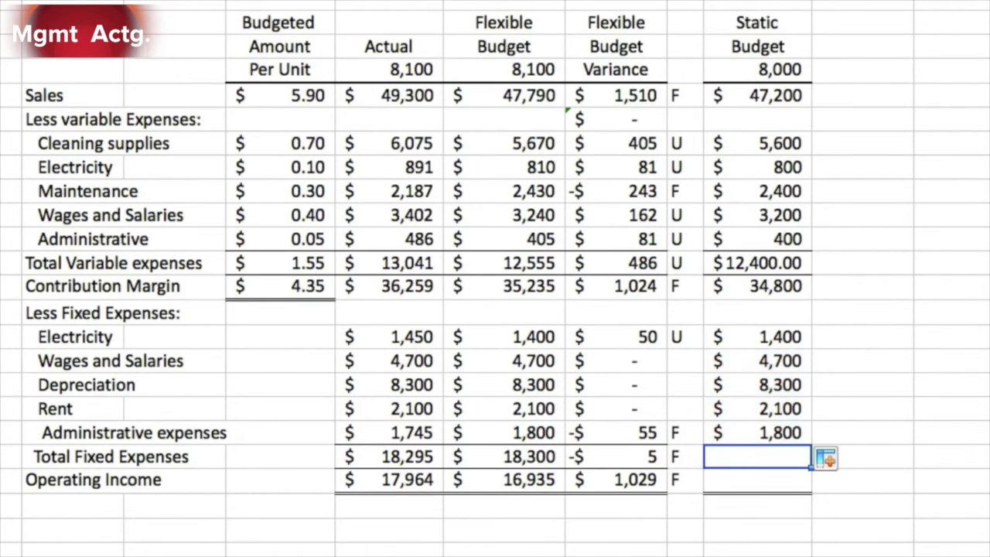
key(alt+equal)
key(Return)
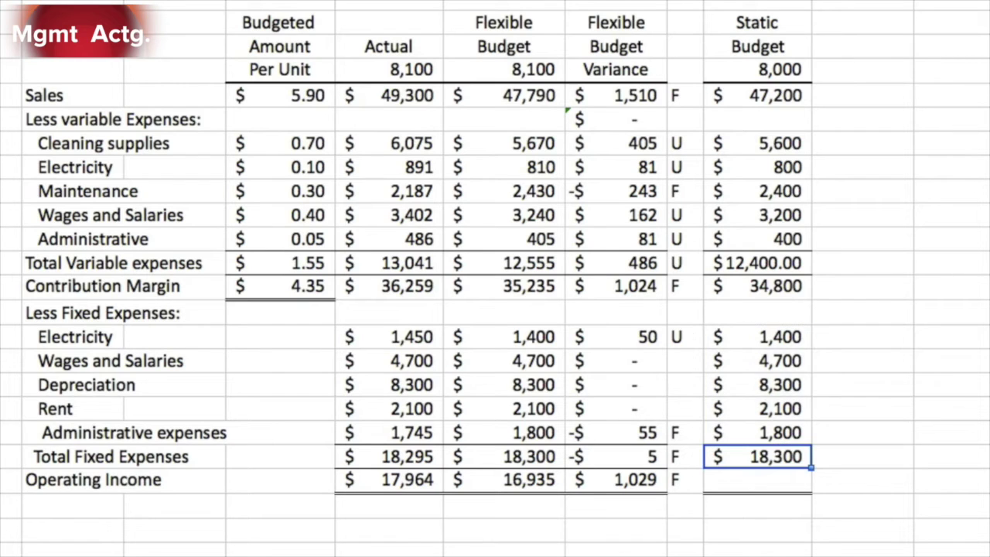
Copy the Operating Income formula from the Flexible Budget column into the Static Budget column
click(504, 480)
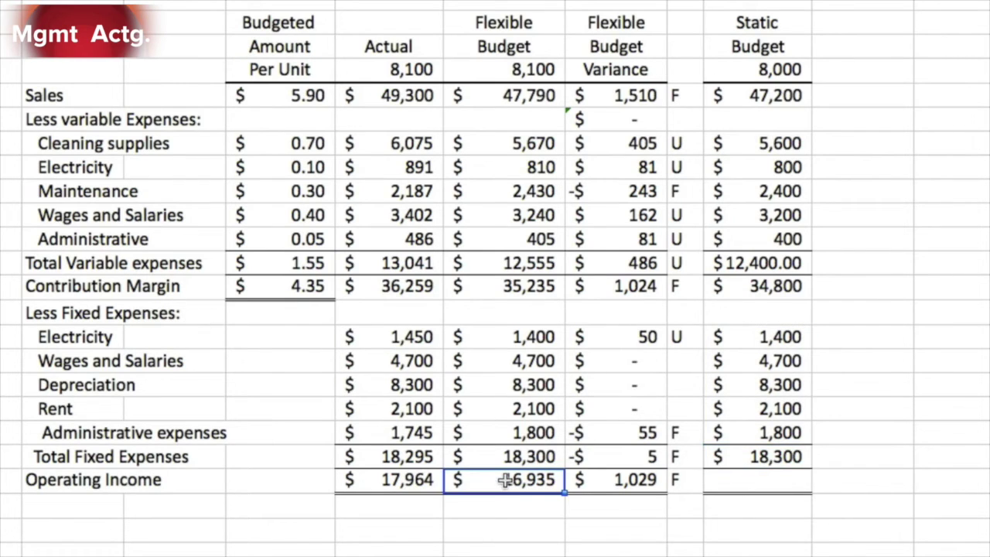
key(ctrl+c)
click(791, 478)
key(ctrl+v)
click(860, 501)
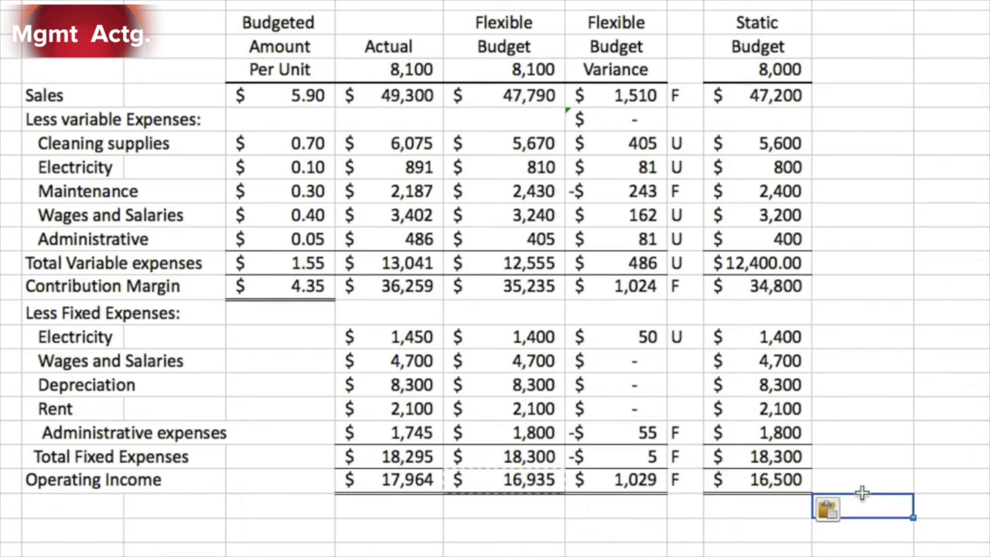
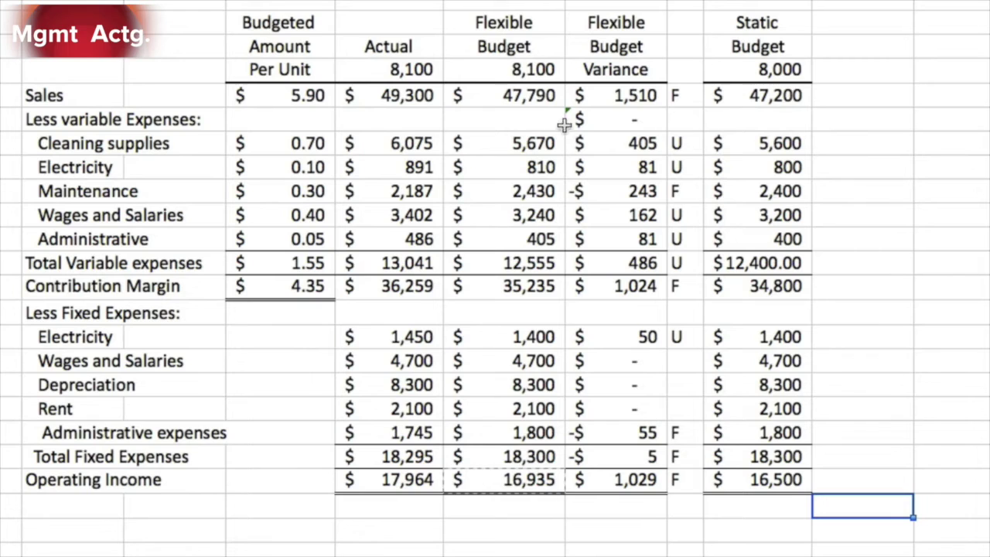
Calculate the Sales variance beside the static budget as flexible budget minus static budget with =J8-M8
click(860, 102)
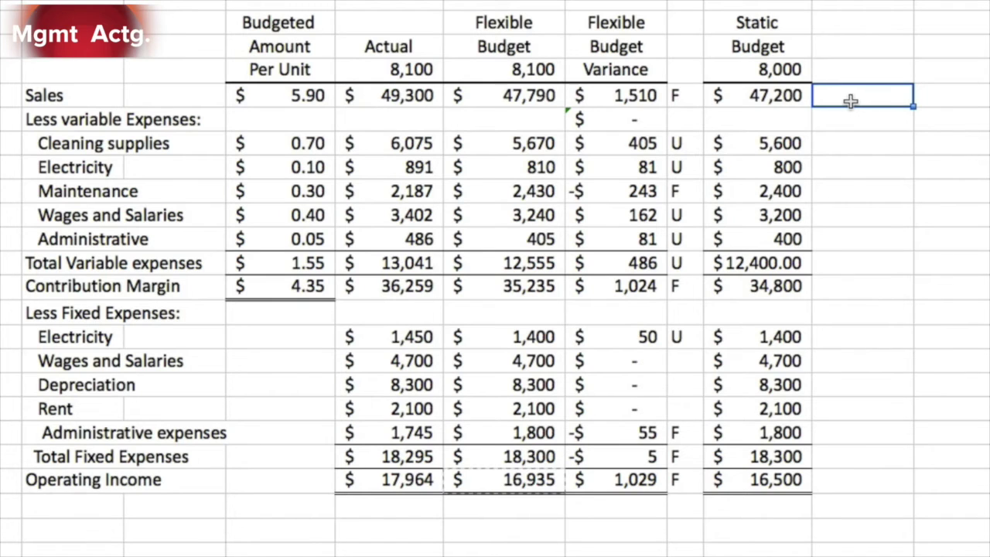
text(=)
click(529, 96)
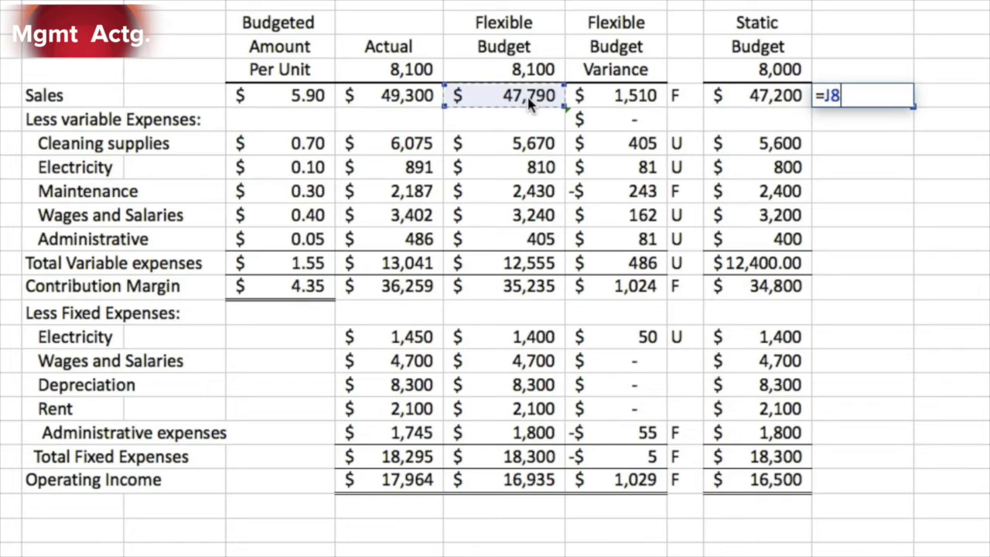
text(-)
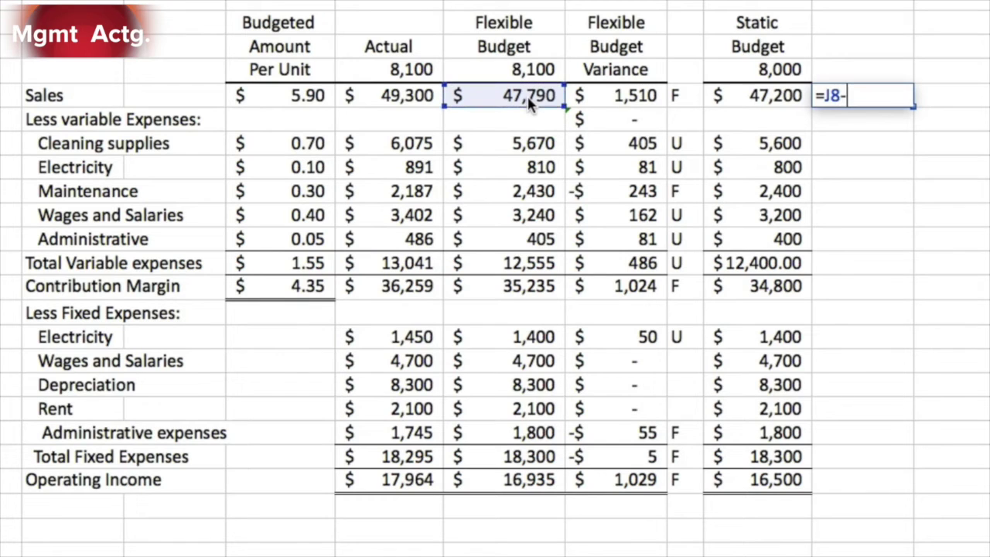
click(770, 95)
key(Return)
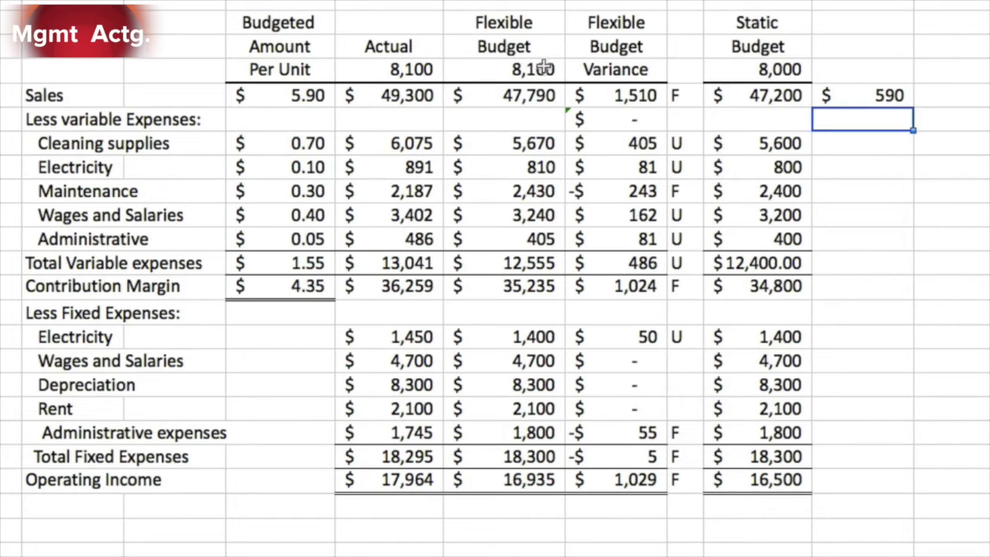
Fill the Sales variance formula down through Operating Income and clear it from the variable and fixed expense heading rows
click(857, 92)
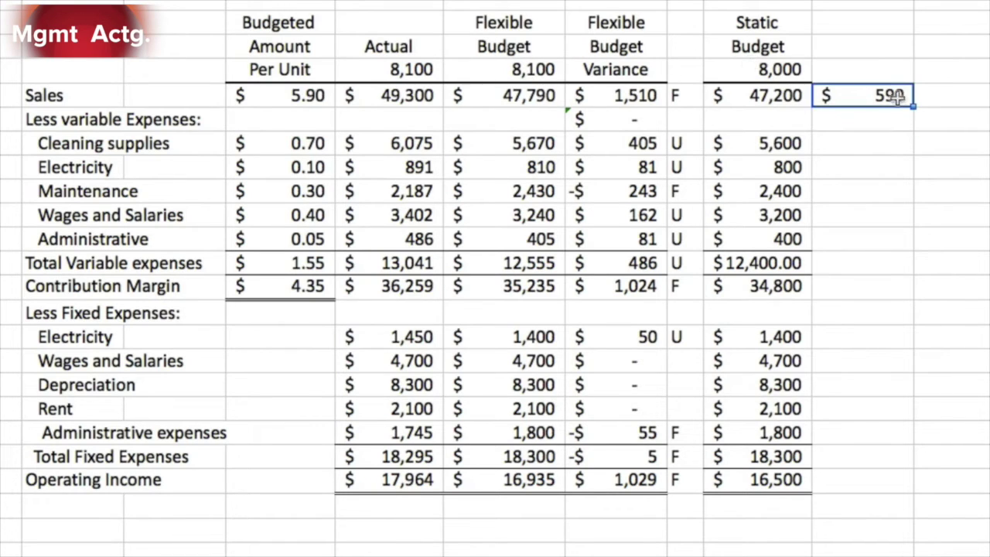
drag(913, 106, 911, 491)
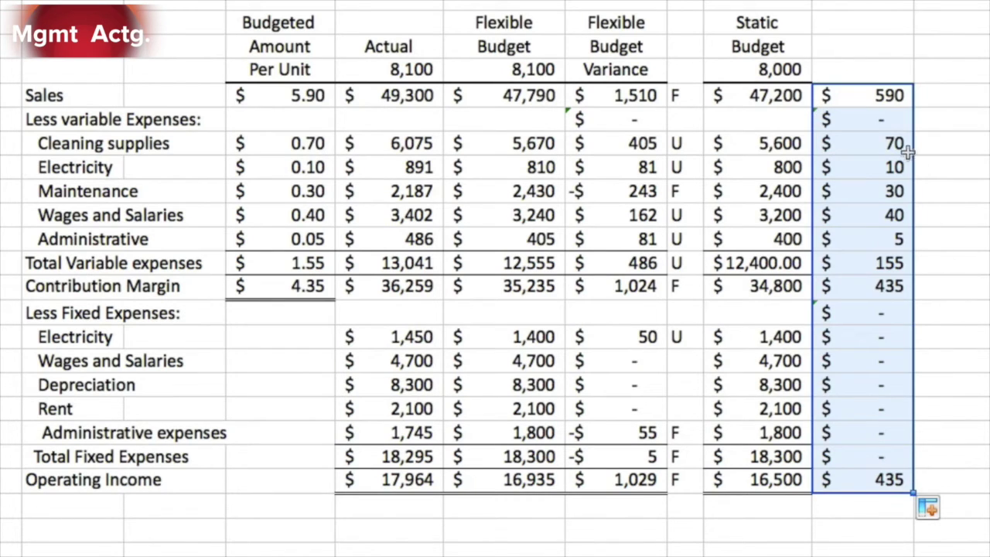
click(893, 127)
key(BackSpace)
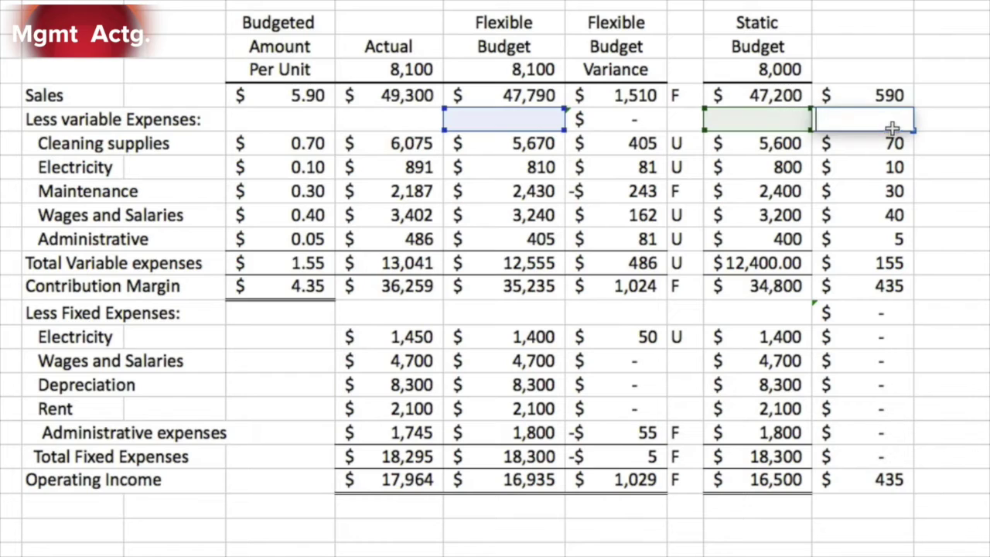
click(877, 311)
key(BackSpace)
click(952, 433)
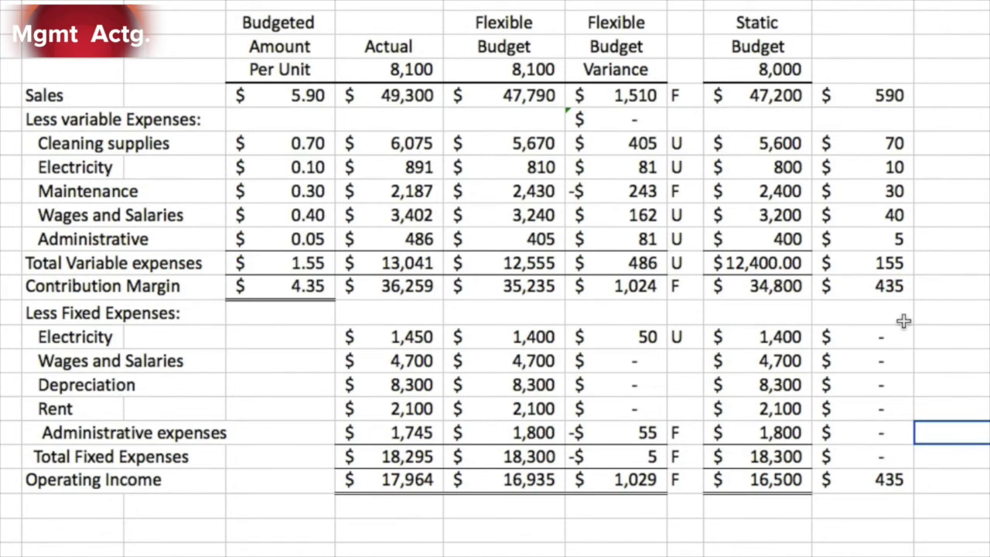
Add top and bottom borders to the new variance column's two expense totals and a double bottom border to its Operating Income
click(875, 262)
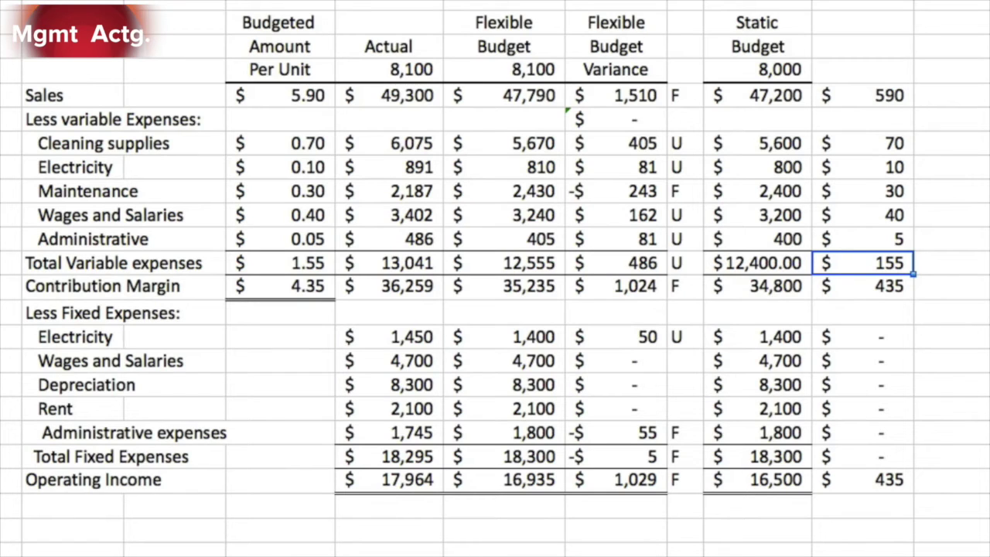
click(982, 404)
click(863, 464)
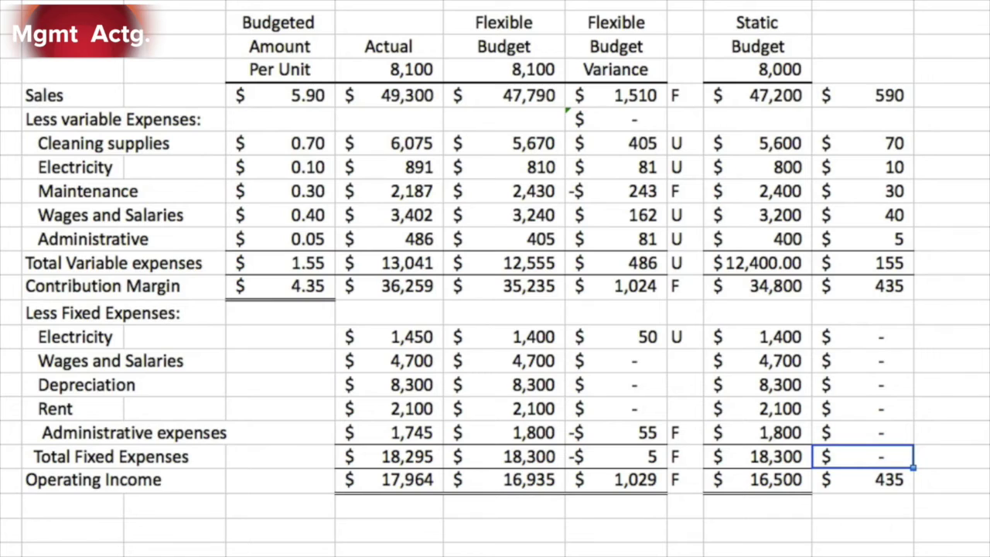
click(887, 481)
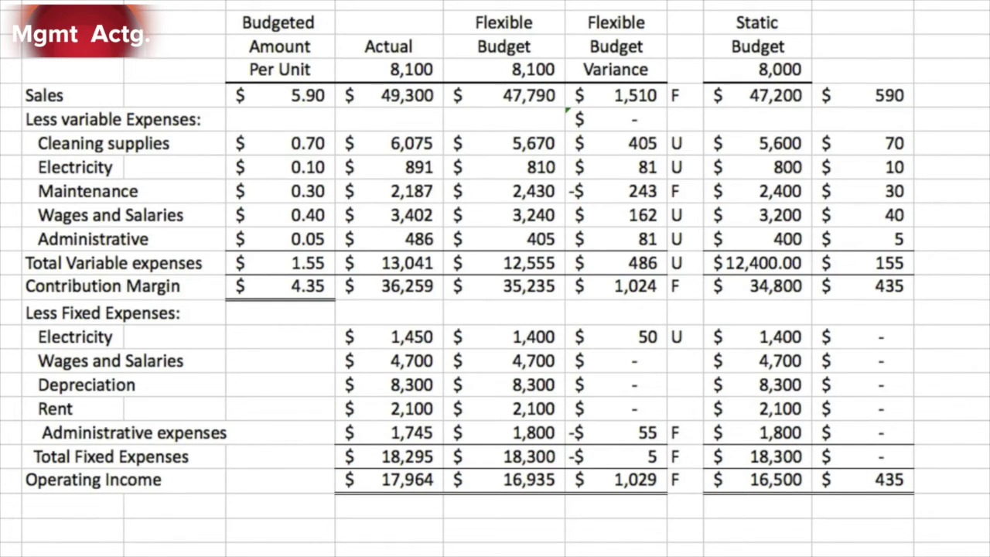
Label the flexible-to-static Sales variance F in the adjacent column
click(936, 98)
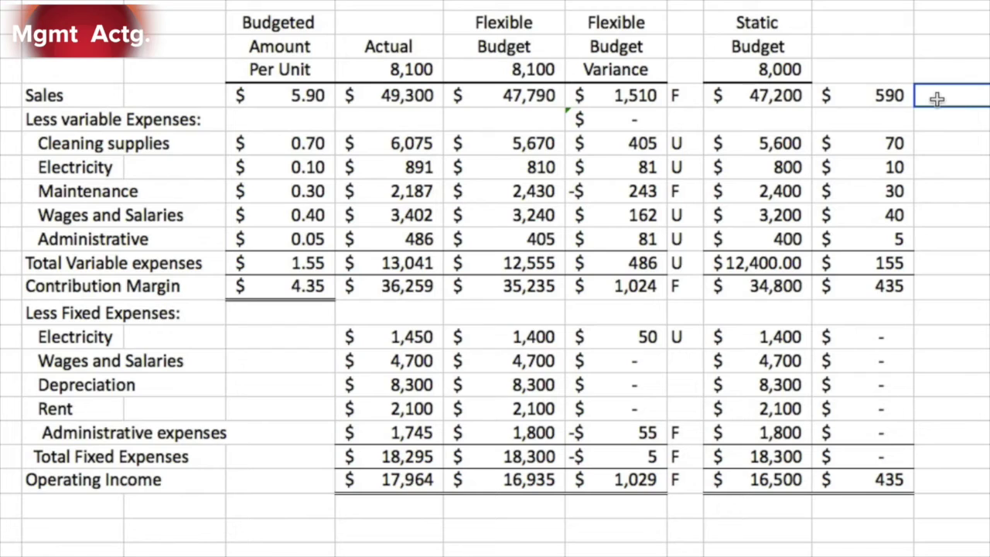
text(F)
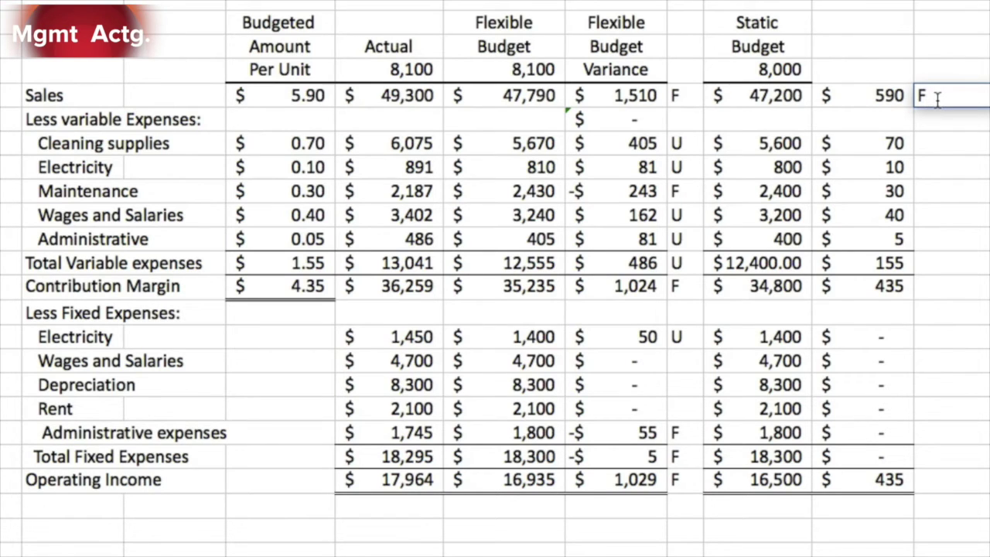
key(Return)
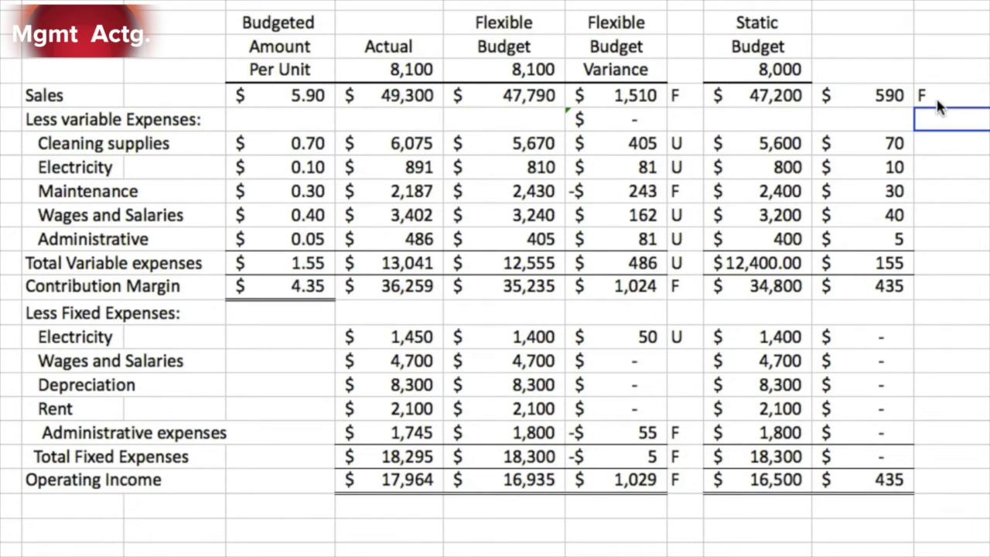
Examine the flexible-to-static variances of the variable expense rows to judge whether they are favorable or unfavorable
key(Down)
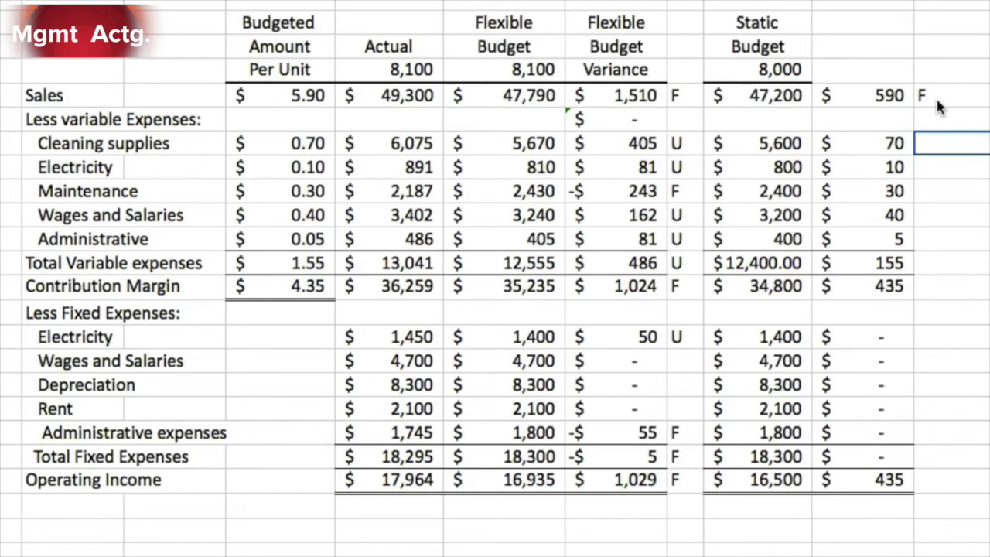
key(Down)
key(Down)
key(Down)
key(Down)
key(Up)
key(Up)
key(Up)
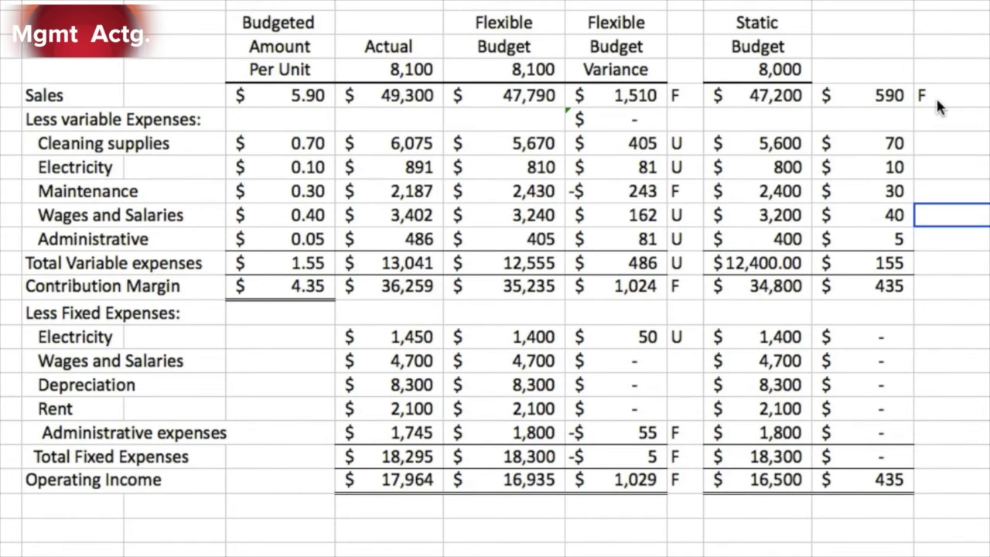
key(Up)
key(Down)
key(Down)
key(Down)
key(Down)
key(Down)
key(Up)
key(Up)
key(Up)
key(Up)
key(Up)
key(Down)
key(Down)
key(Down)
key(Down)
key(Up)
key(Up)
key(Up)
key(Up)
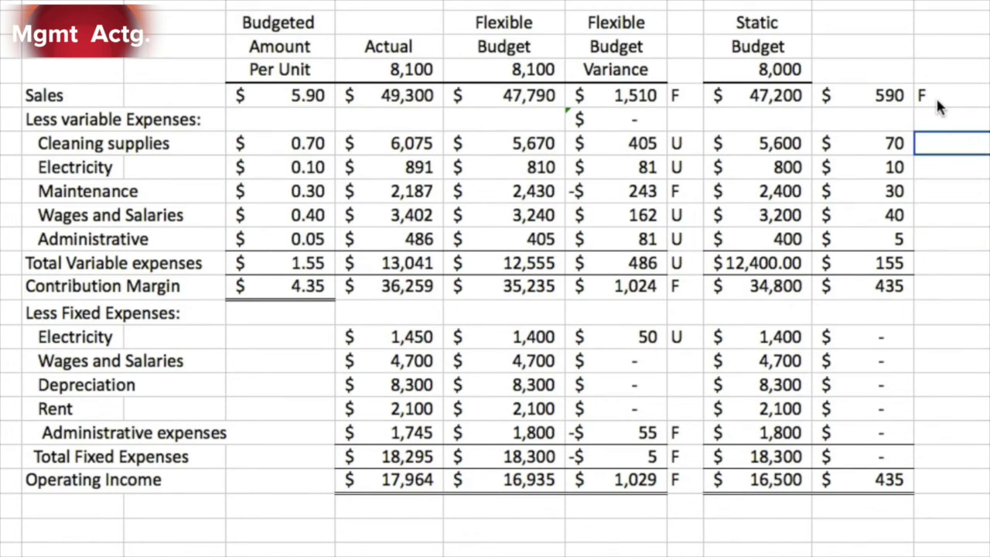
Label the new variances U from Cleaning supplies through Total Variable expenses and F for Contribution Margin
text(U)
key(Return)
text(U)
key(Return)
text(U)
key(Return)
text(U)
key(Return)
text(U)
key(Return)
text(U)
key(Return)
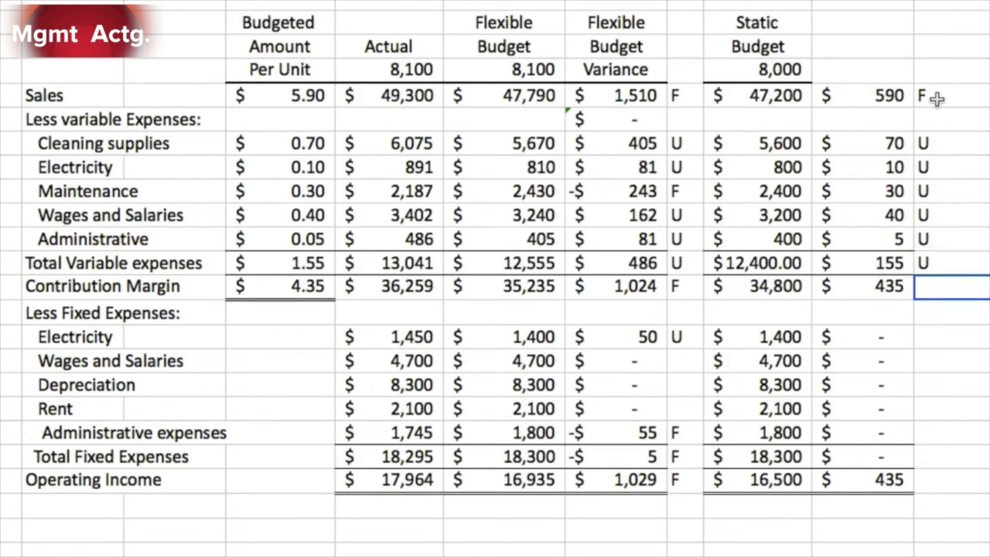
text(F)
key(Return)
Examine the flexible-to-static variances of the fixed expense rows from Electricity through Administrative expenses
key(Down)
key(Down)
key(Down)
key(Down)
key(Down)
key(Up)
key(Up)
key(Up)
key(Up)
key(Up)
key(Down)
key(Down)
key(Down)
key(Down)
key(Down)
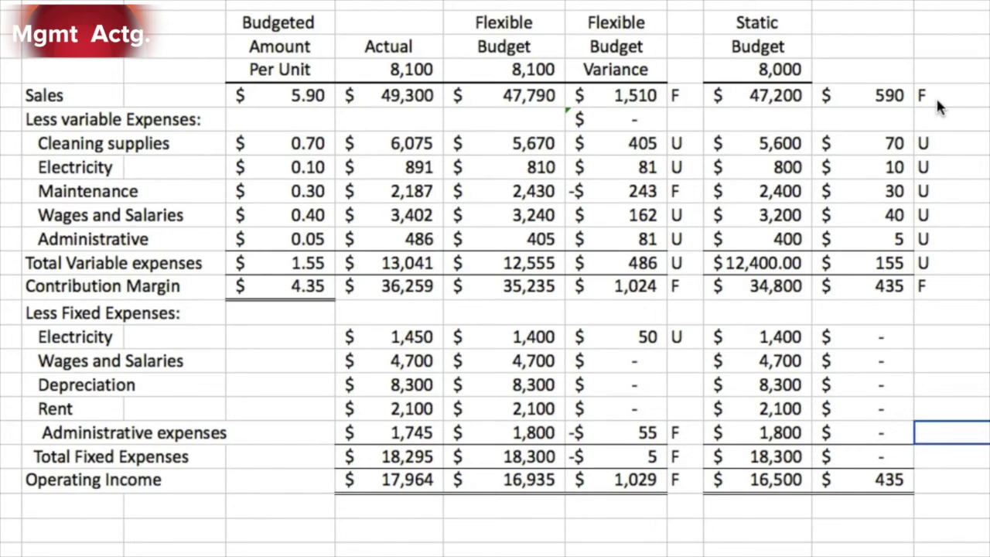
Label the flexible-to-static Operating Income variance F
key(Down)
key(Down)
text(F)
key(Return)
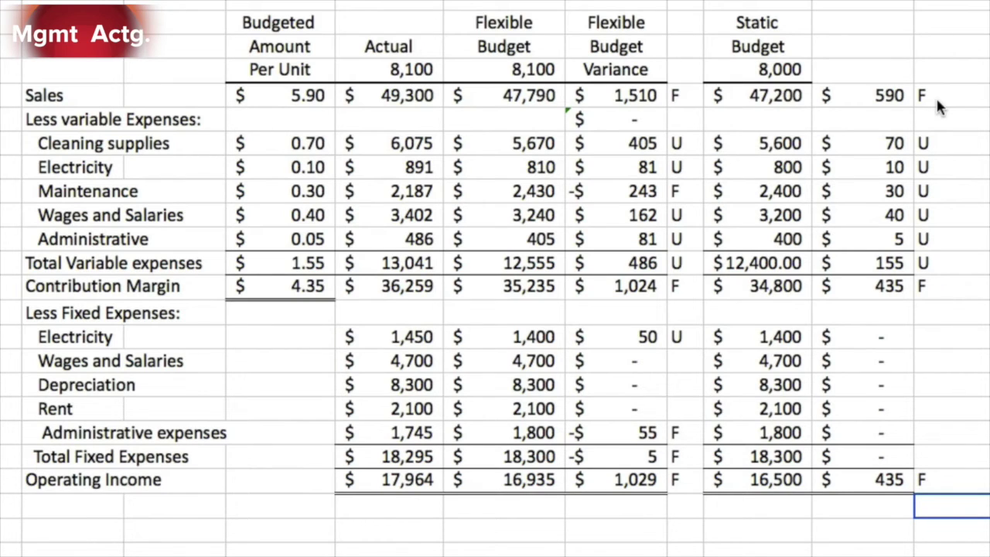
key(Up)
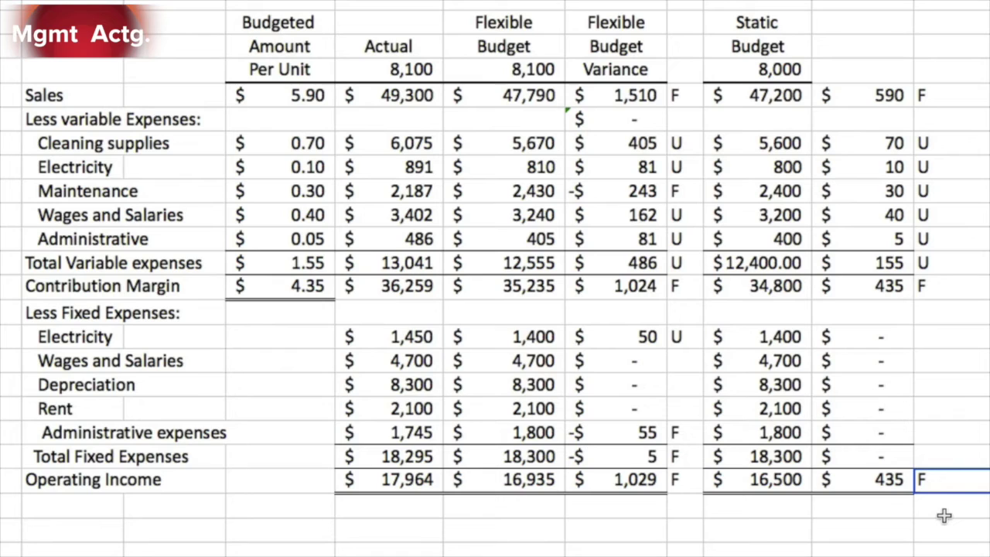
Calculate actual minus static budget Operating Income with =I24-M24 two rows below the flexible budget variance column
click(635, 536)
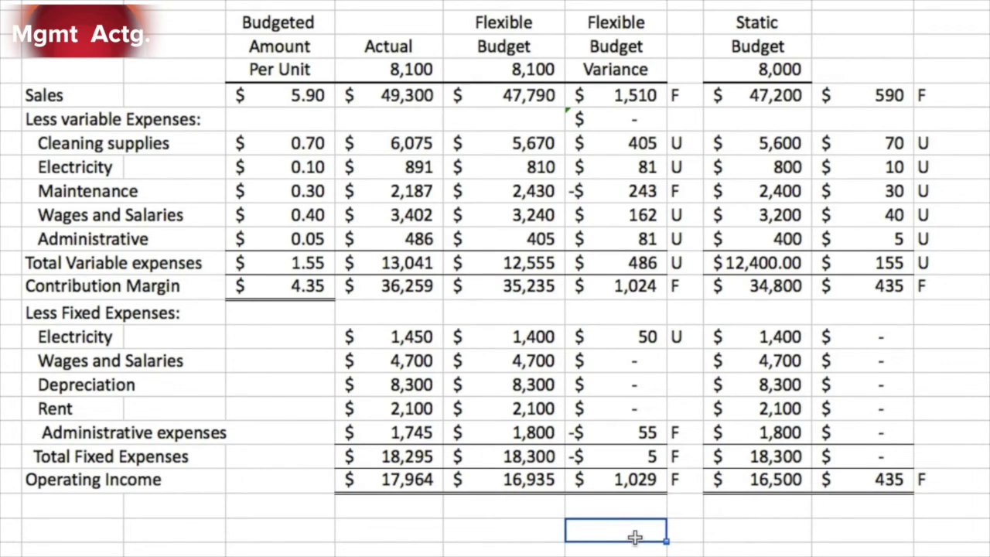
text(=)
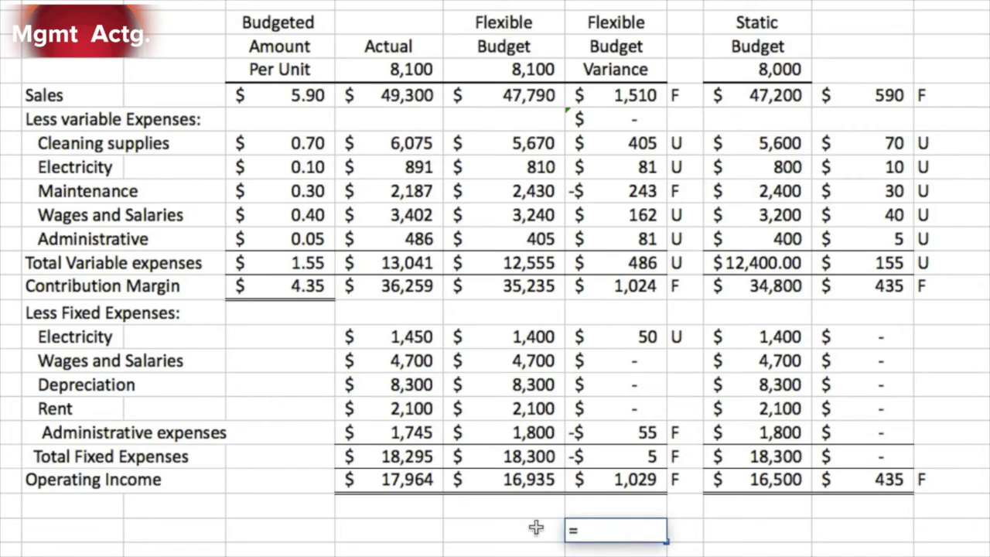
click(412, 483)
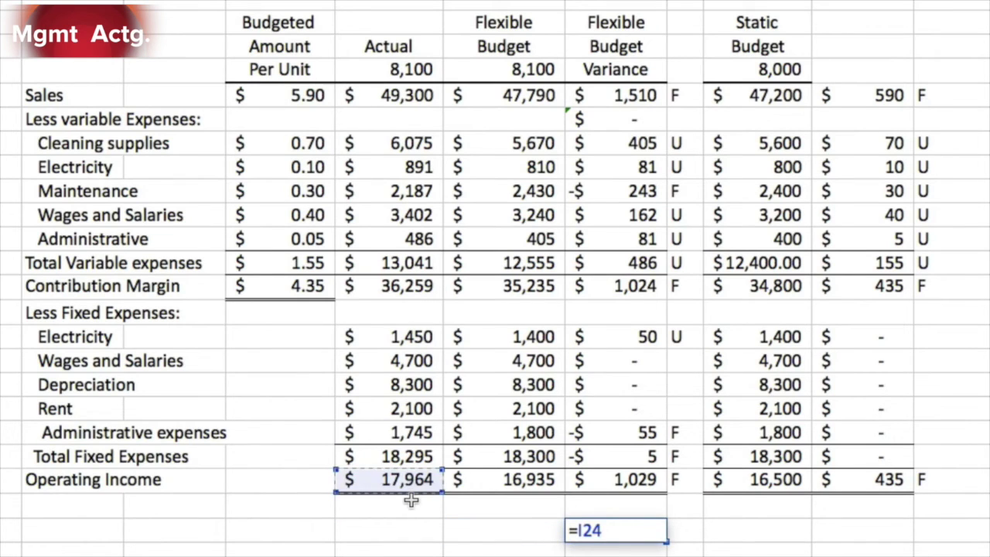
text(-)
click(775, 480)
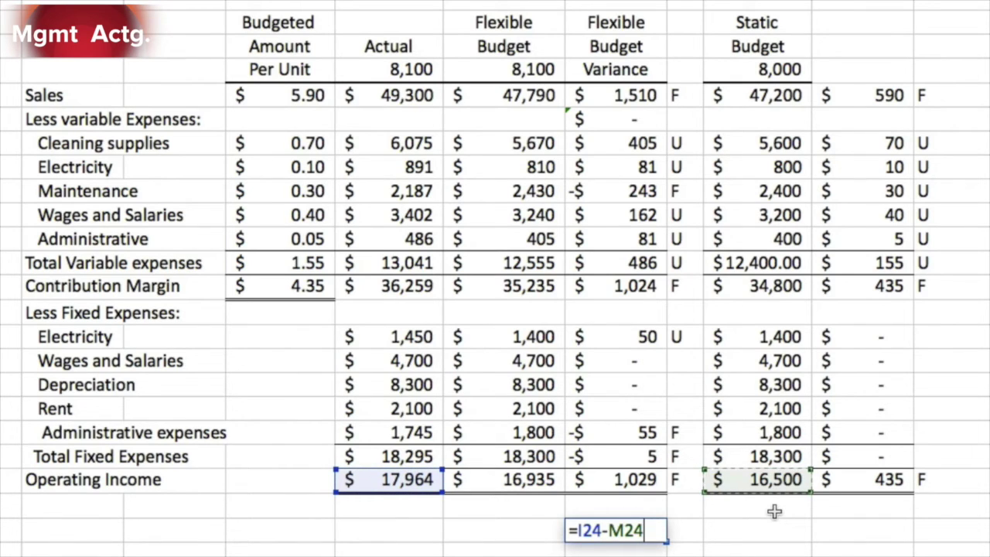
key(Return)
click(608, 535)
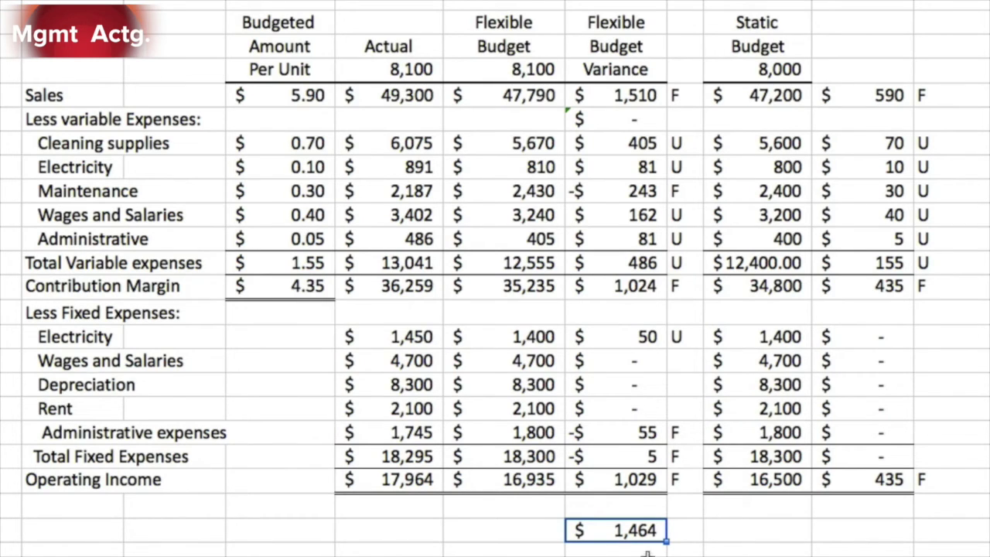
Compare the flexible and static budget Operating Income amounts with the variance between them
click(828, 480)
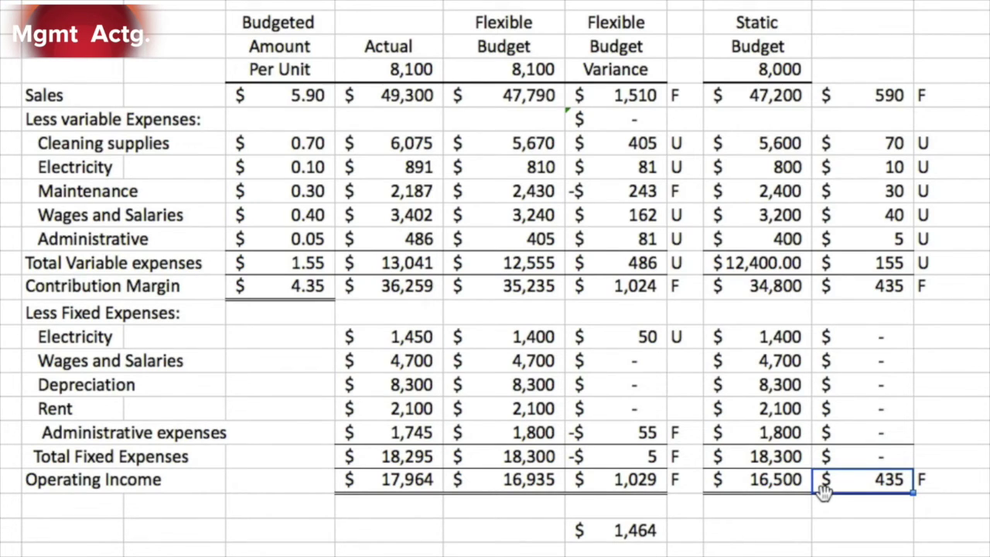
click(767, 480)
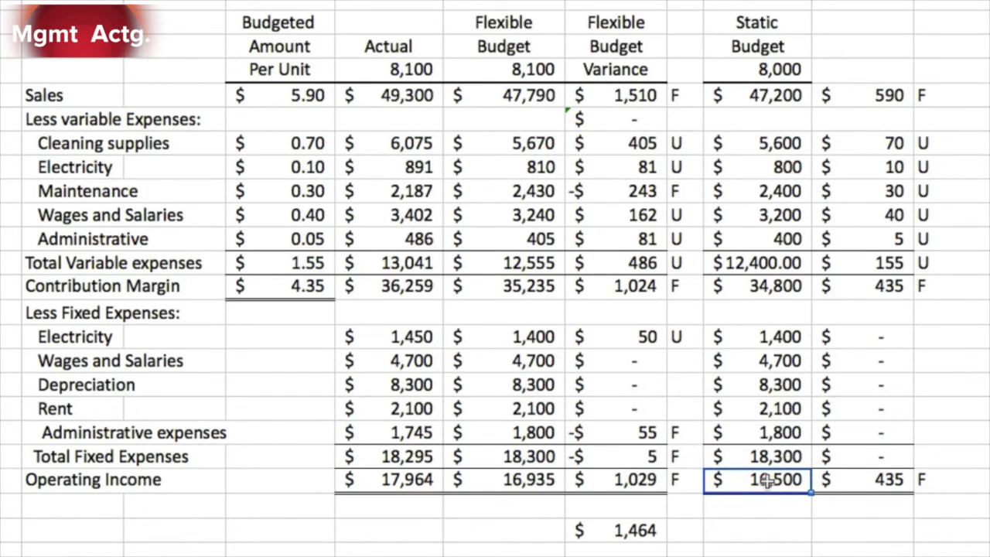
click(523, 481)
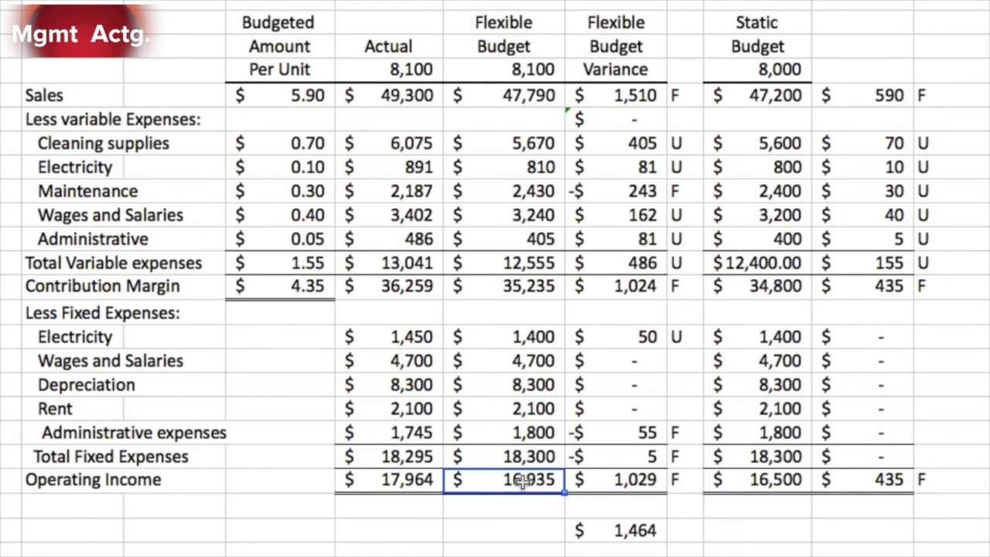
click(757, 481)
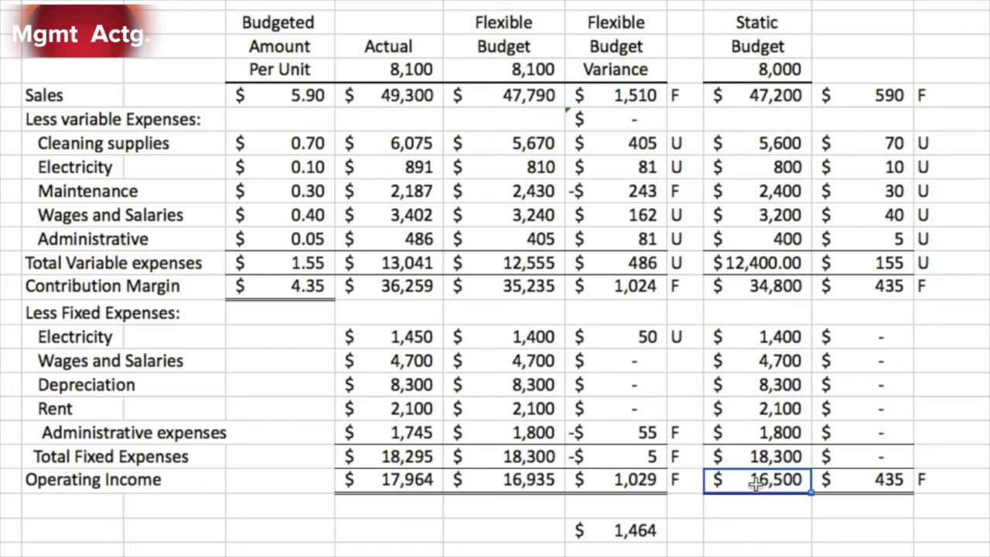
click(539, 483)
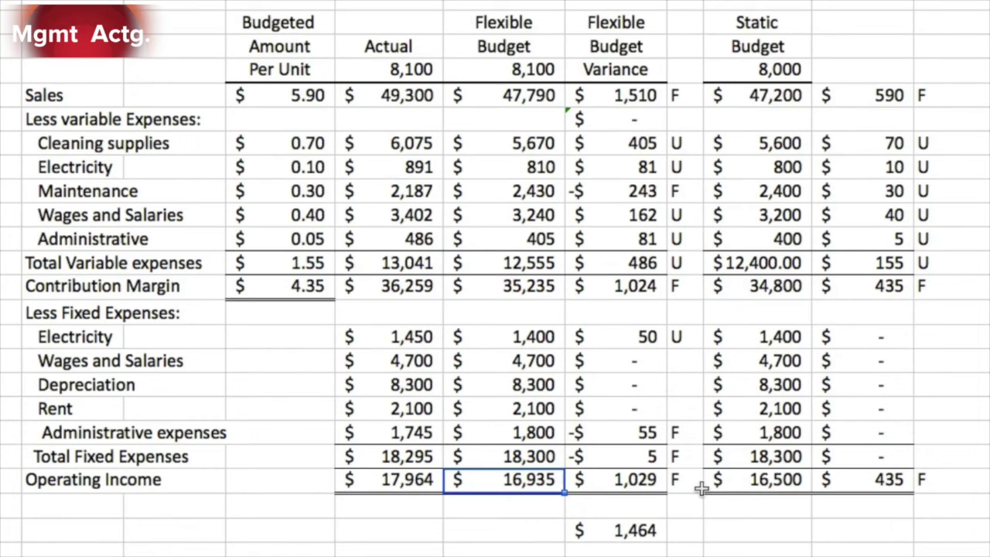
click(845, 480)
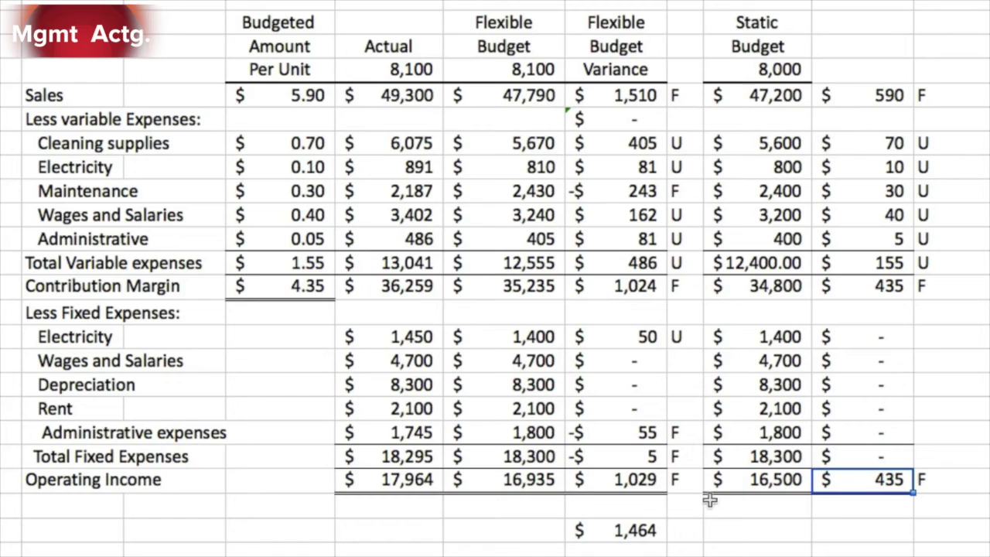
Review the total variance between static and actual Operating Income against its flexible budget variance and flexible-to-static variance components
click(754, 480)
click(426, 480)
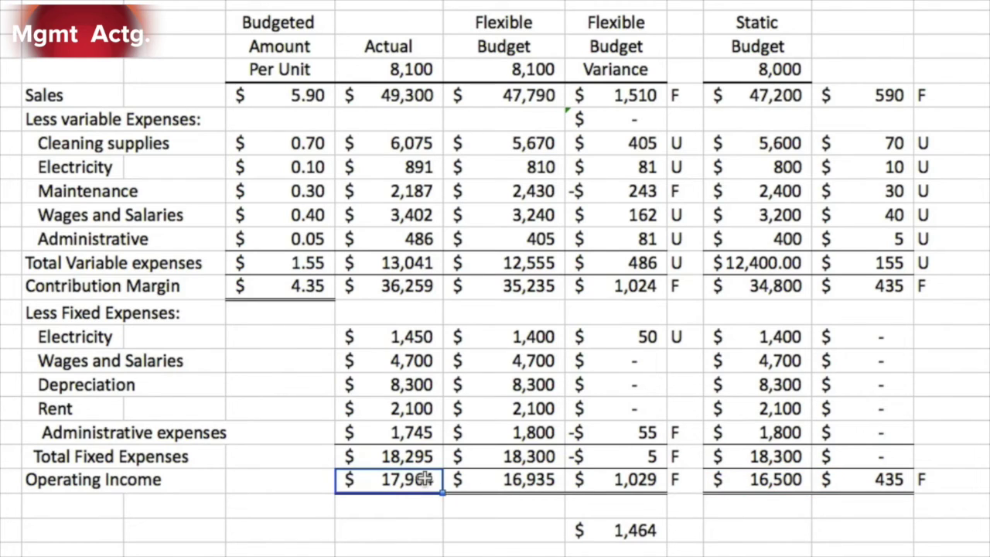
click(616, 532)
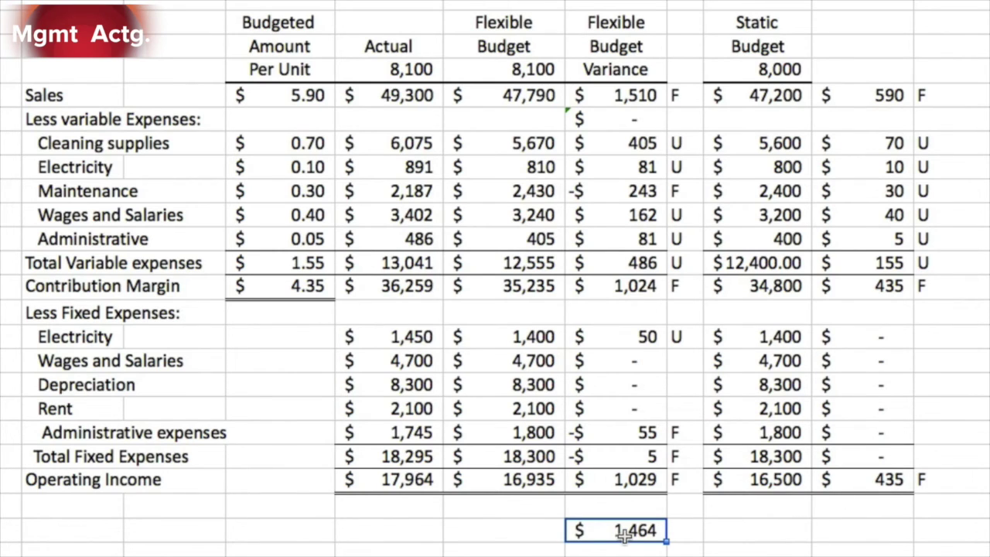
click(627, 477)
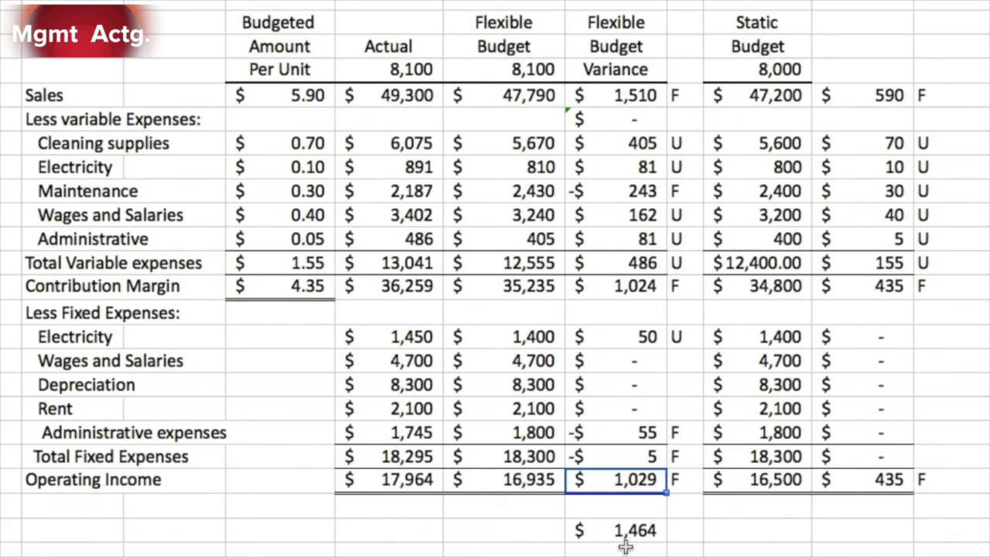
click(851, 475)
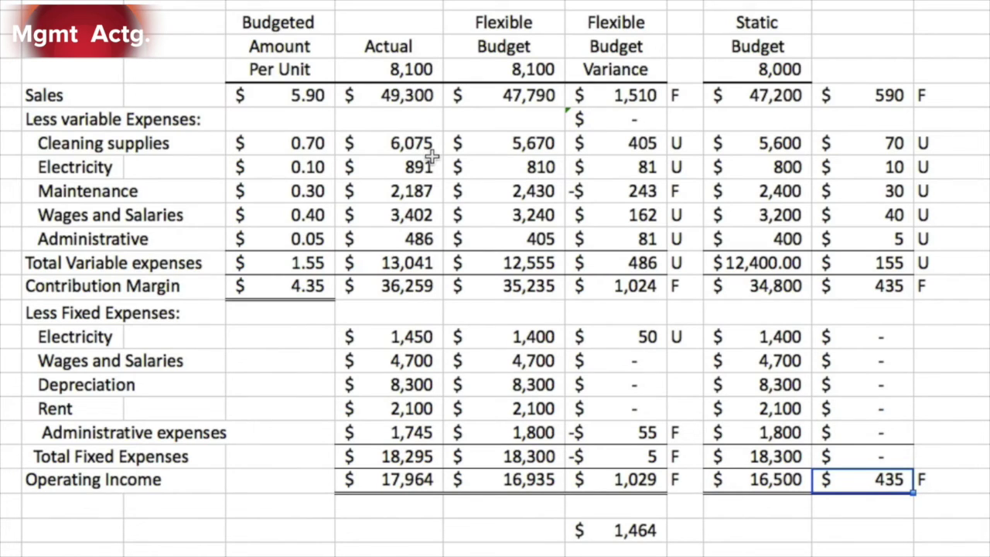
click(633, 480)
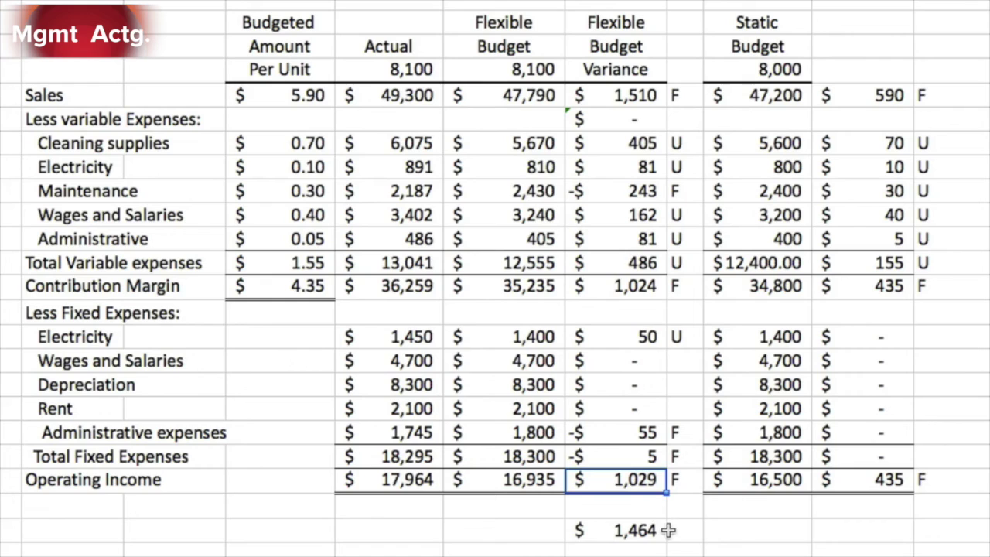
click(648, 531)
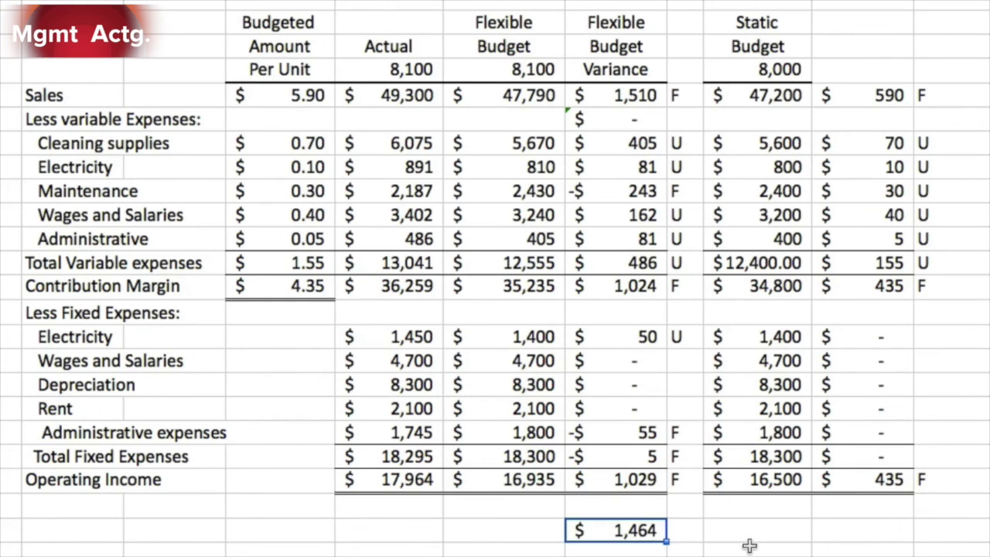